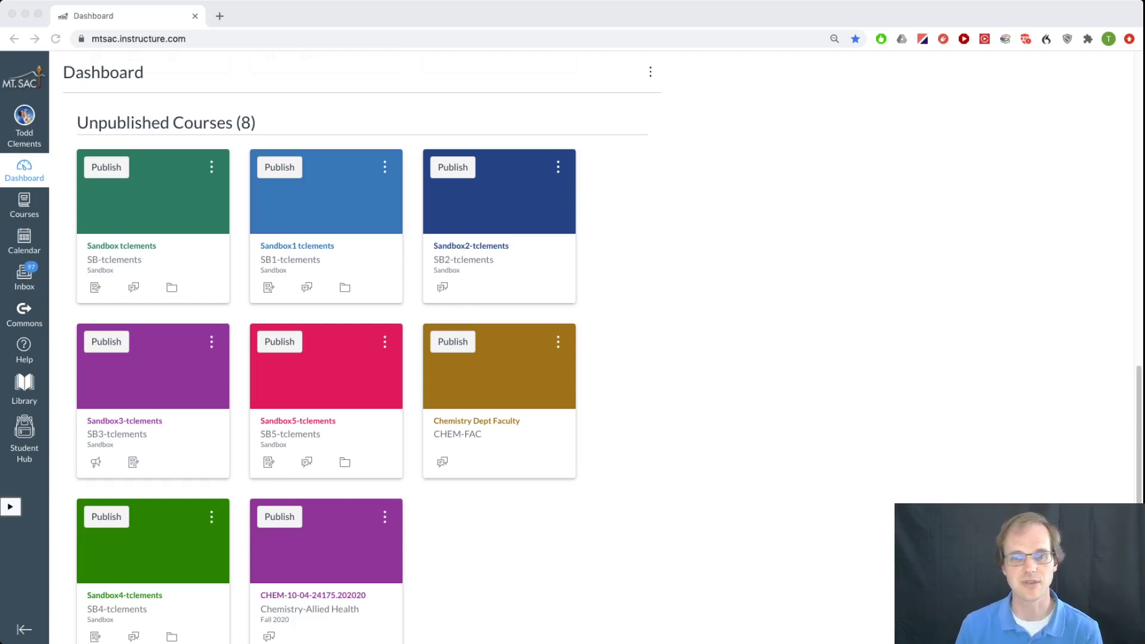
Open the Sandbox5 course from the unpublished courses and create a new quiz in its quiz list.
left_click(327, 433)
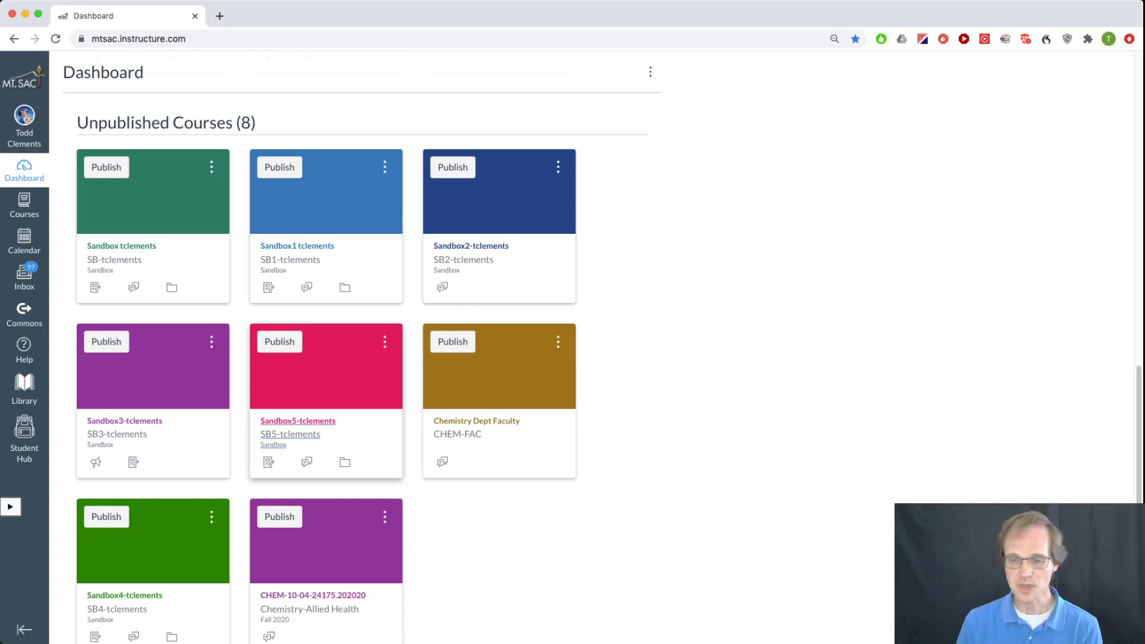
left_click(298, 421)
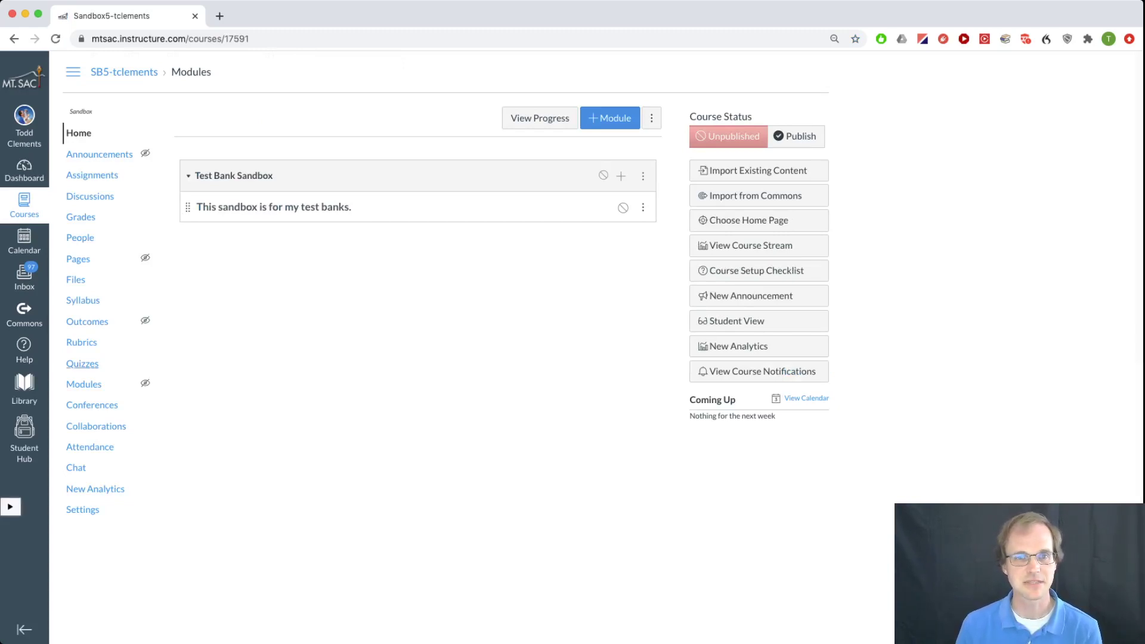
left_click(82, 363)
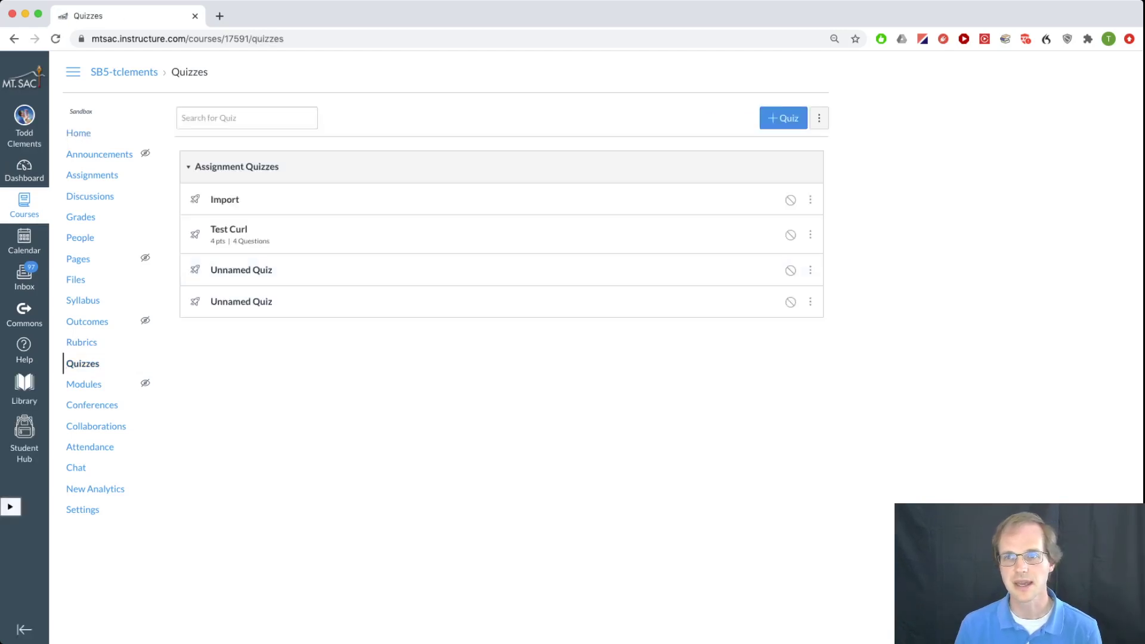
left_click(783, 118)
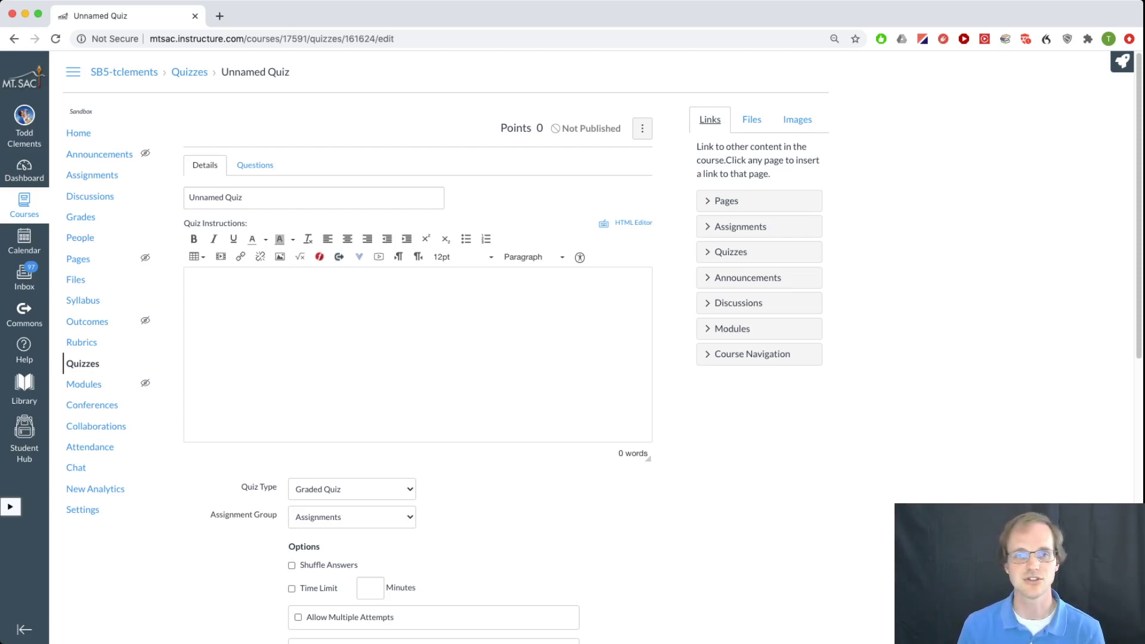
Title the quiz "Using Formula Questions #1".
triple_click(215, 198)
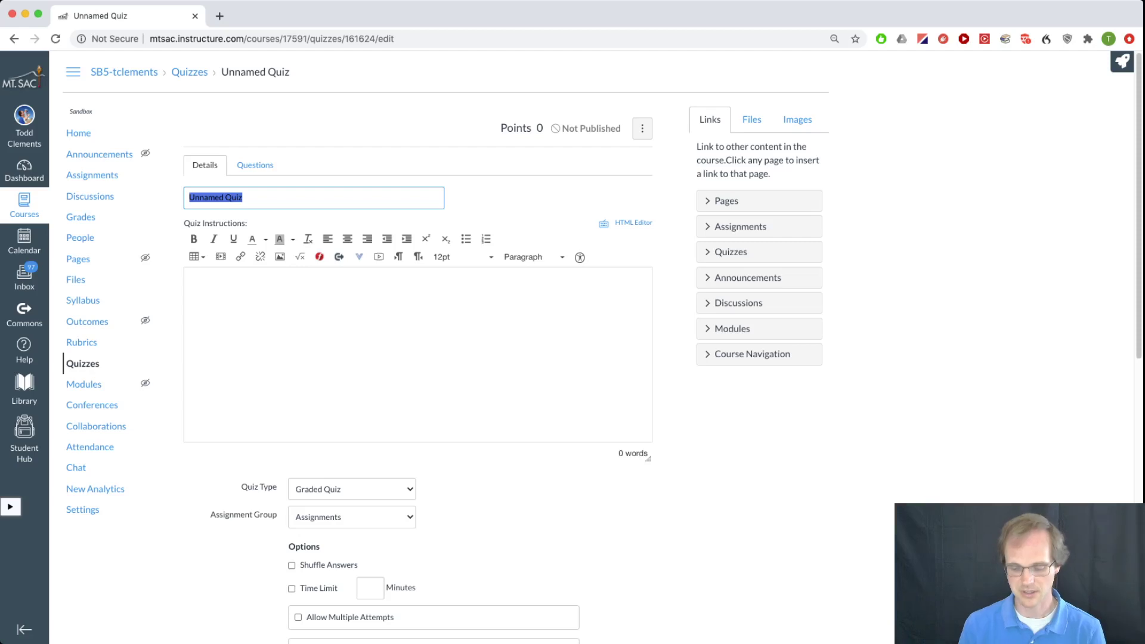
type("Using Formul")
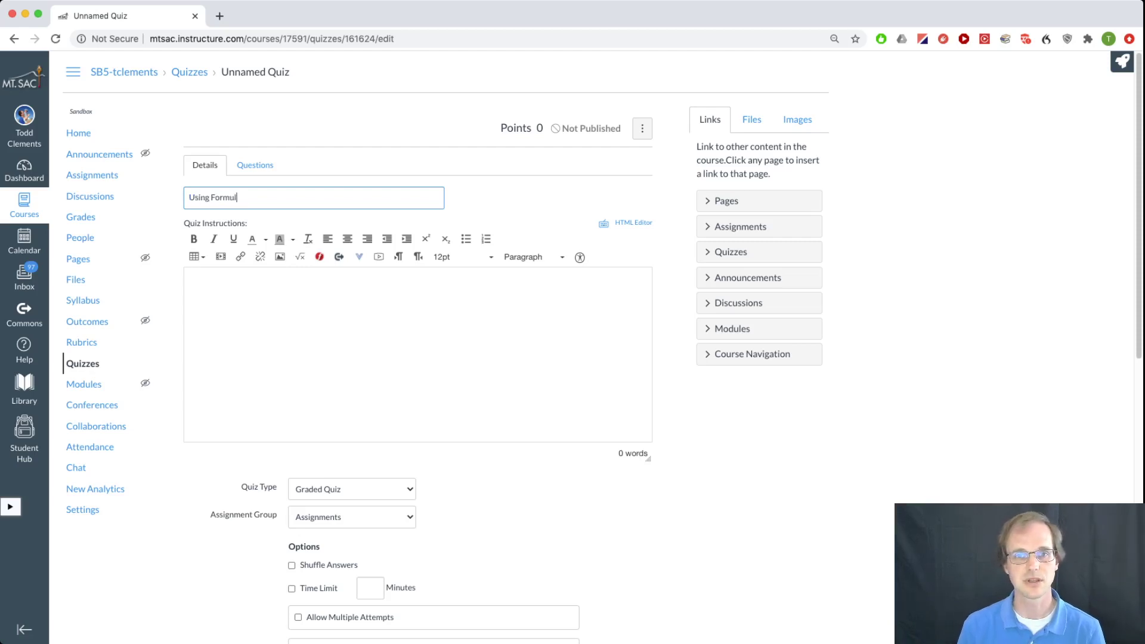
type("a Questions #")
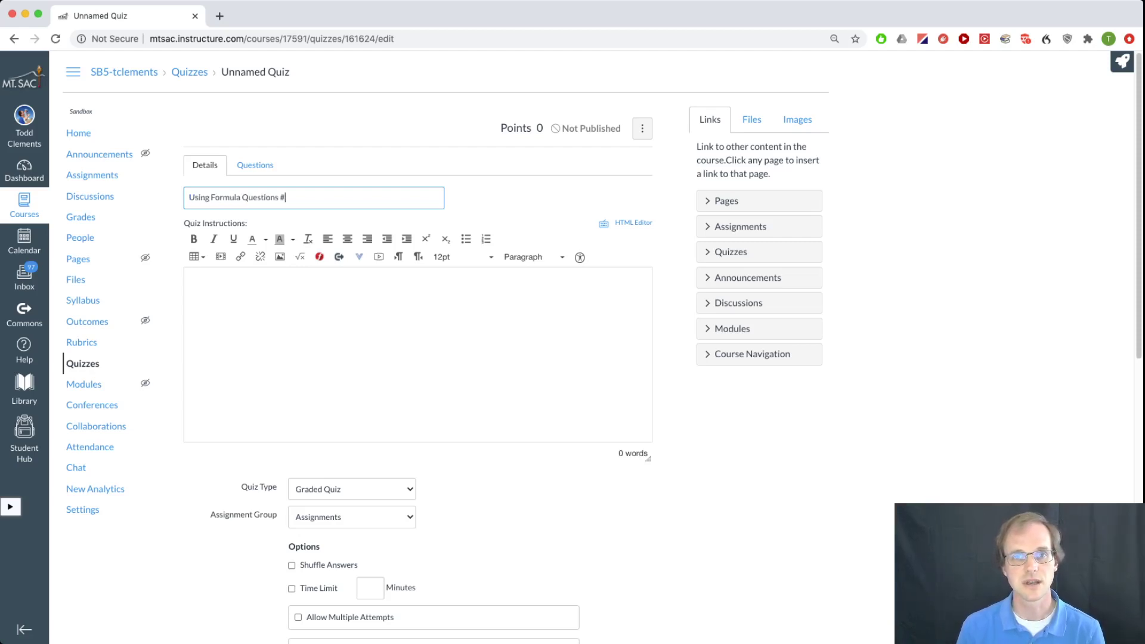
type("1")
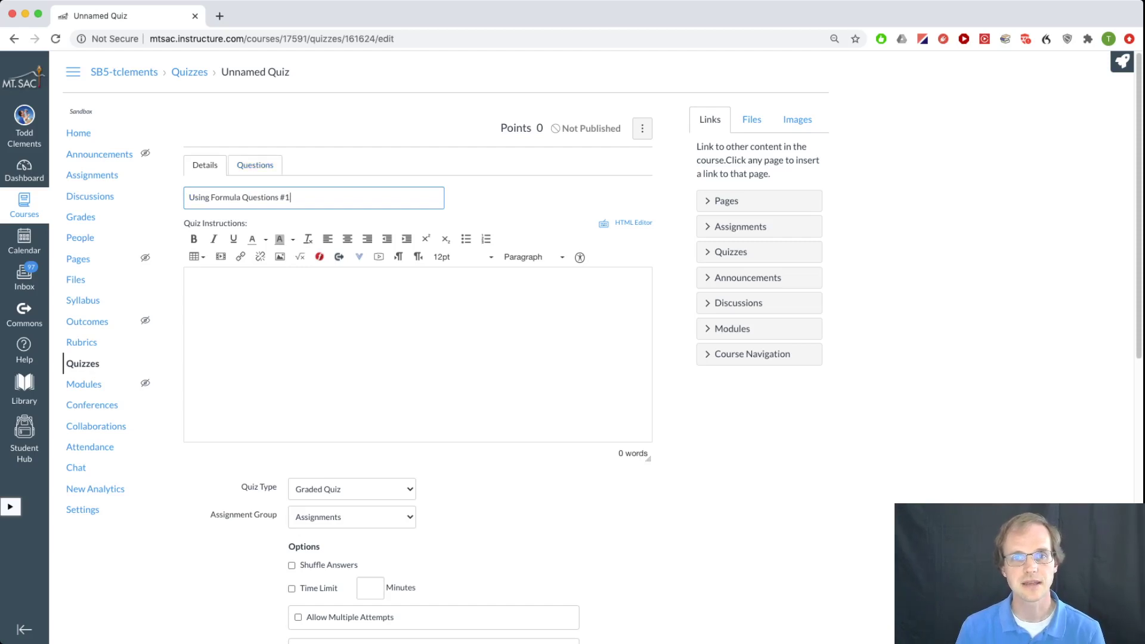
Enter the quiz instructions "This is a test for using formula questions.".
left_click(191, 288)
type("This is a test for using formula questions.")
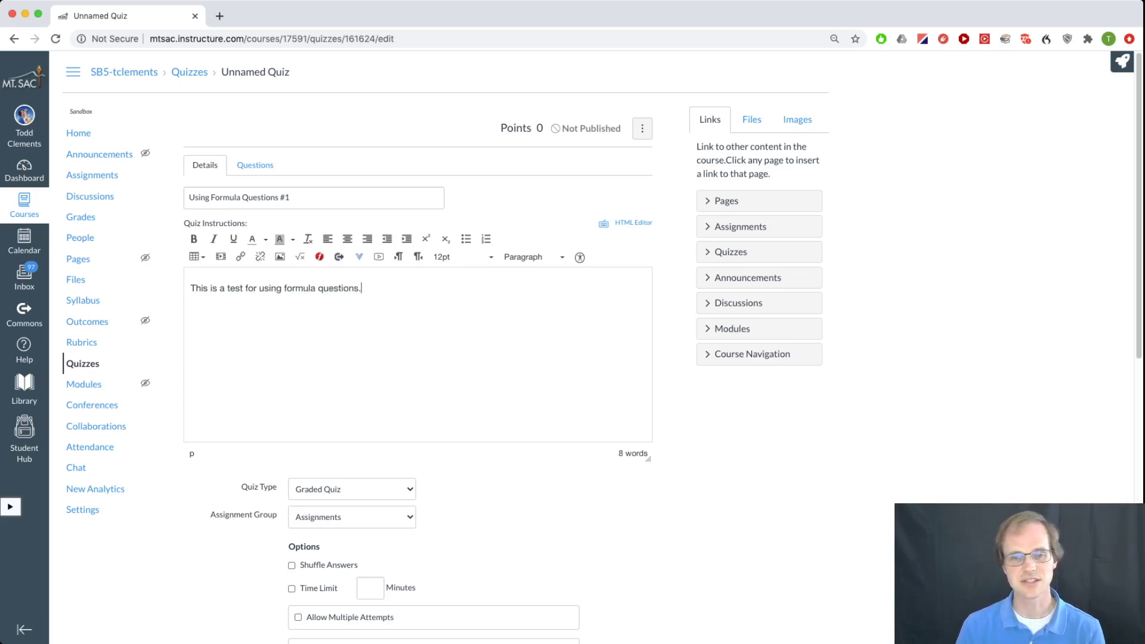
scroll(417, 357, "down", 9)
scroll(418, 358, "up", 9)
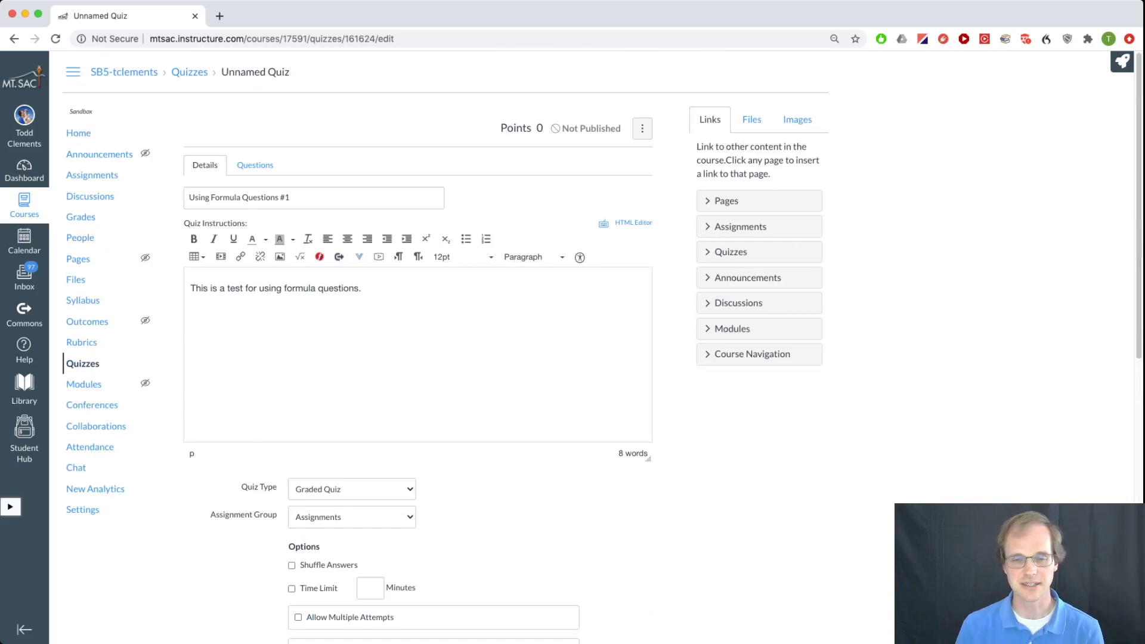
scroll(417, 358, "down", 3)
scroll(298, 256, "up", 3)
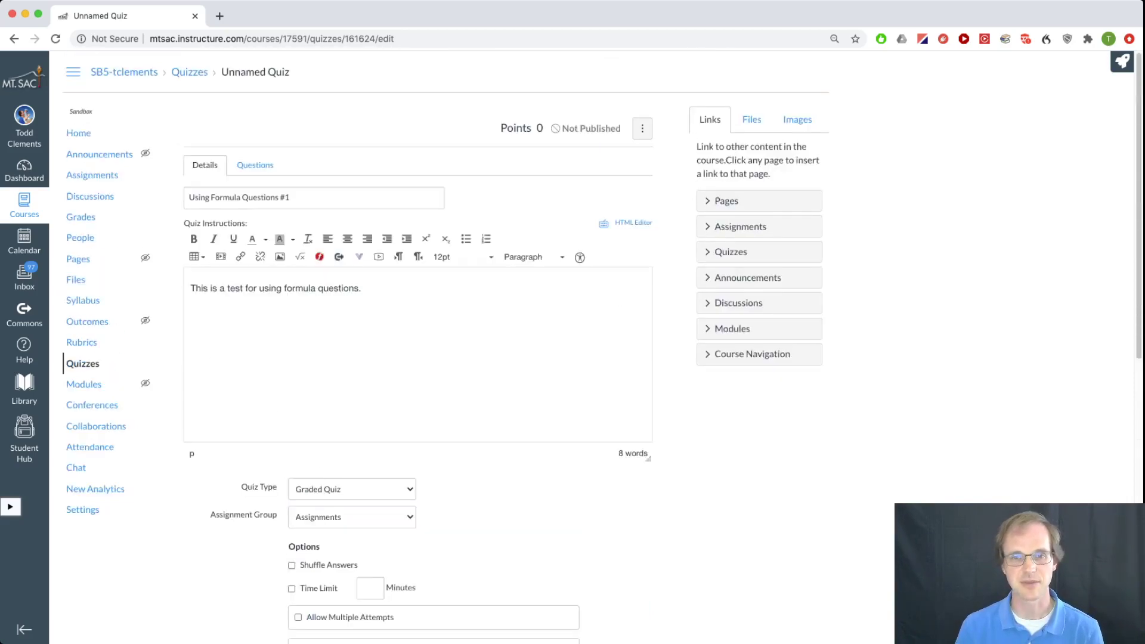
Add a new question to the quiz with the text "What is the answer to 2 x 2?".
left_click(255, 165)
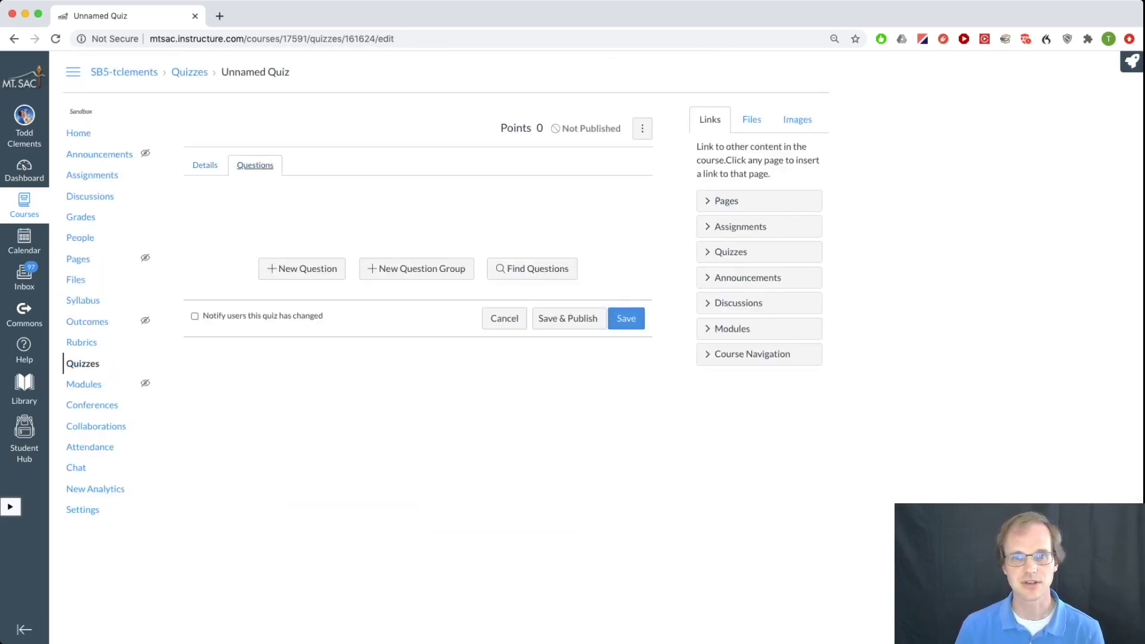
left_click(302, 269)
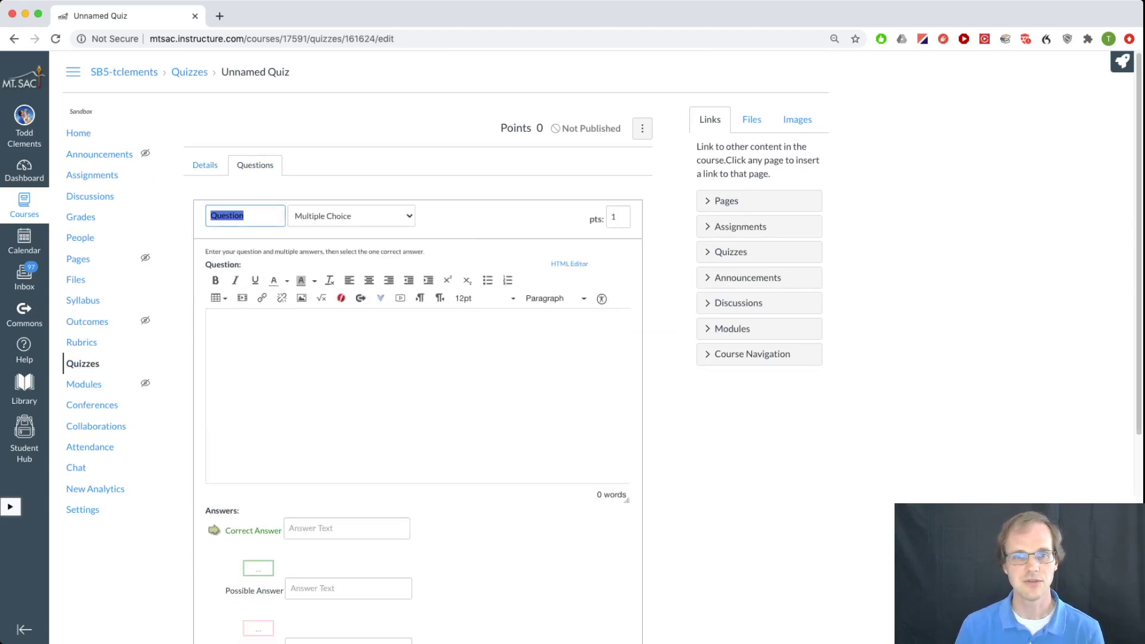
left_click(316, 330)
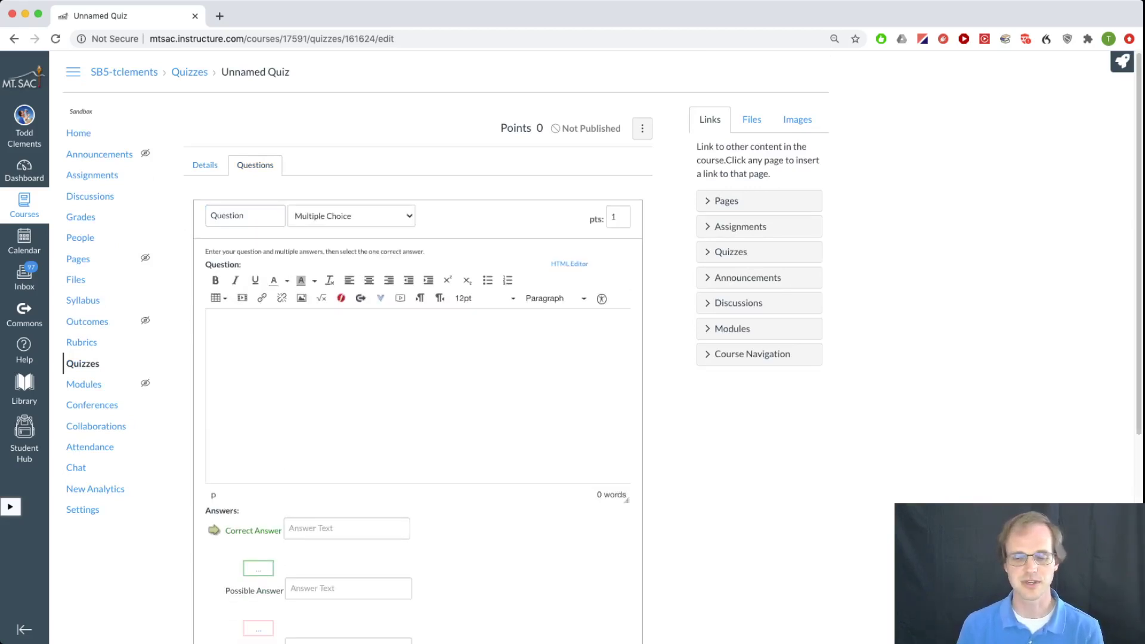
type("What is th")
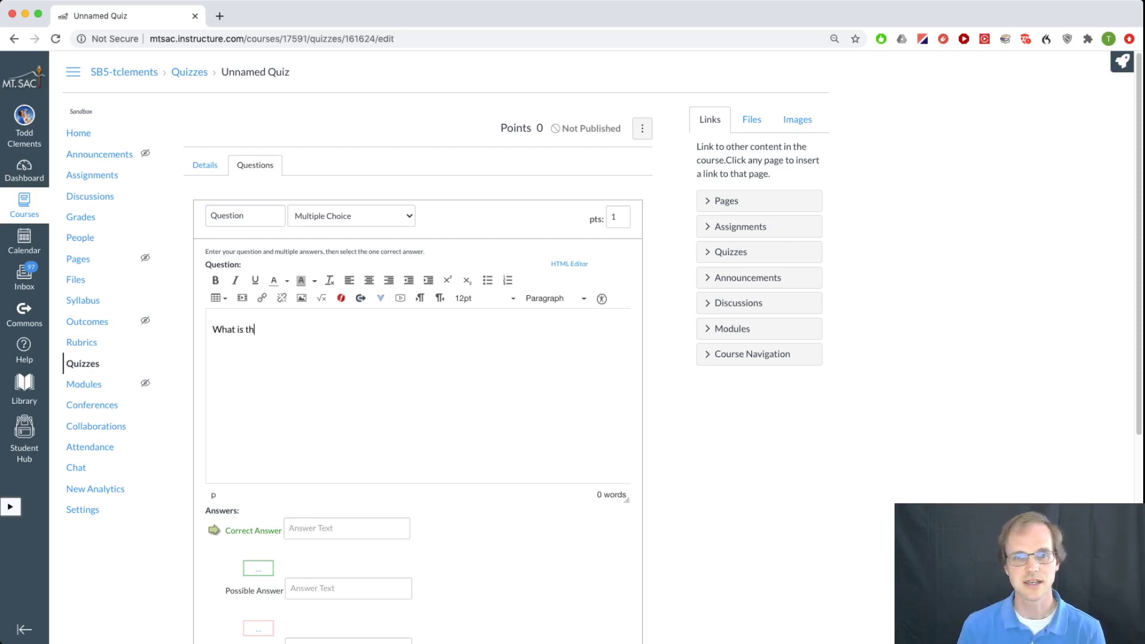
type("e answer to 2 x 2?")
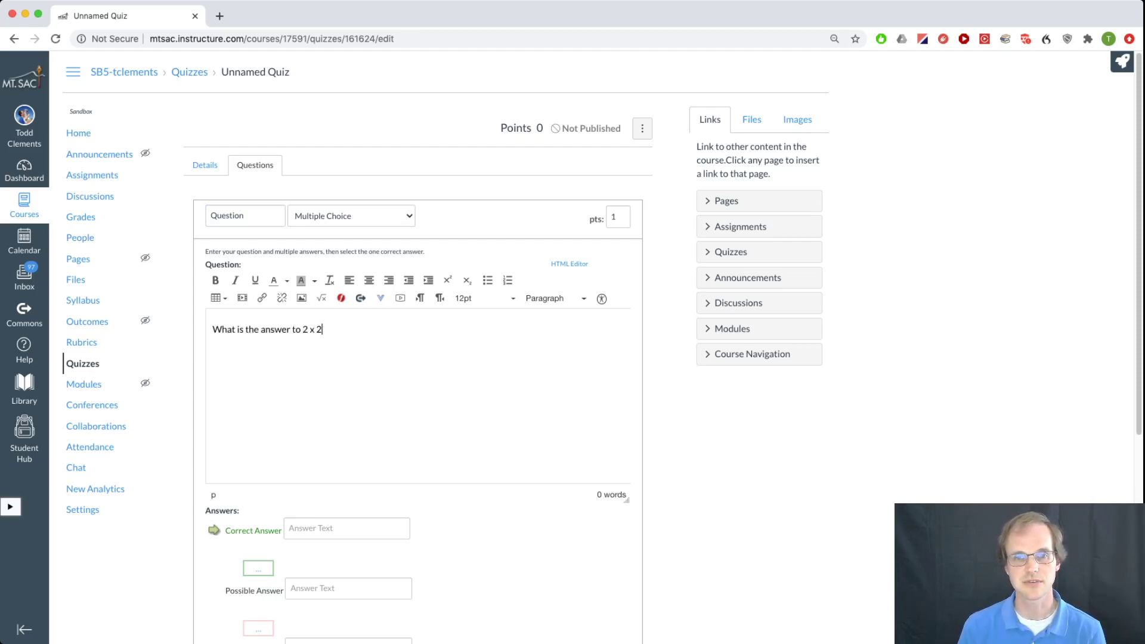
left_click(347, 528)
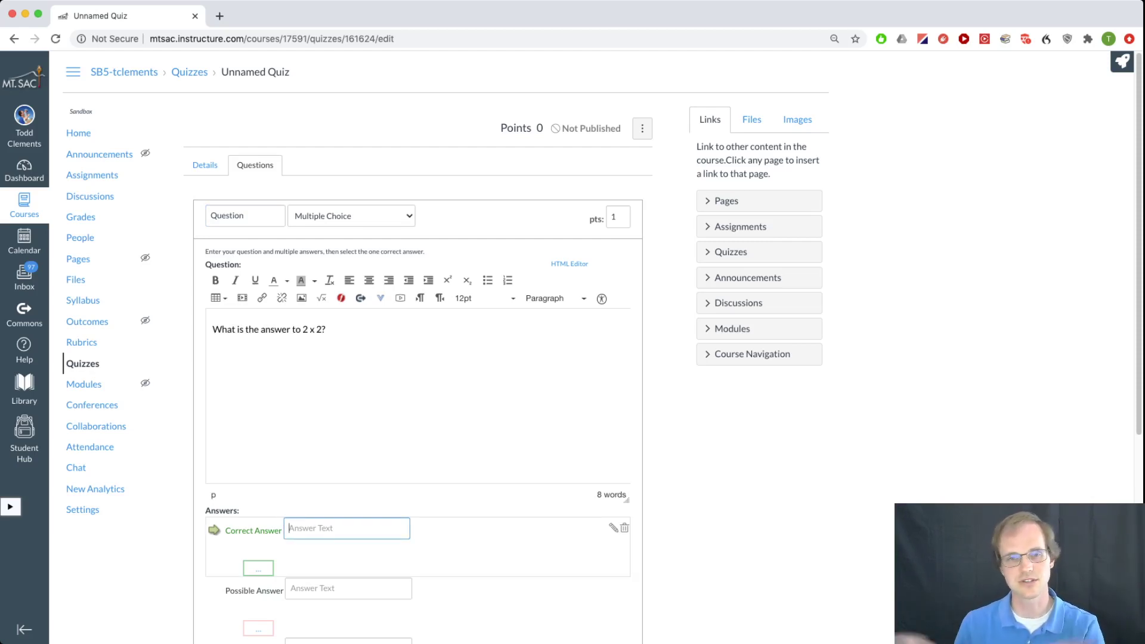
left_click(326, 329)
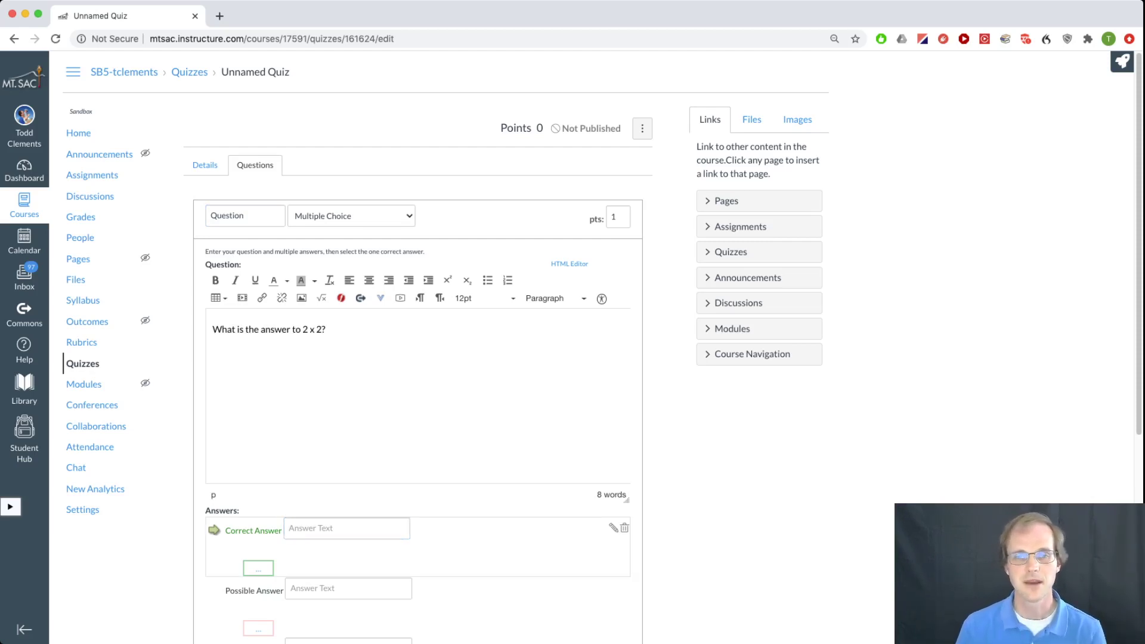
key("shift+Left")
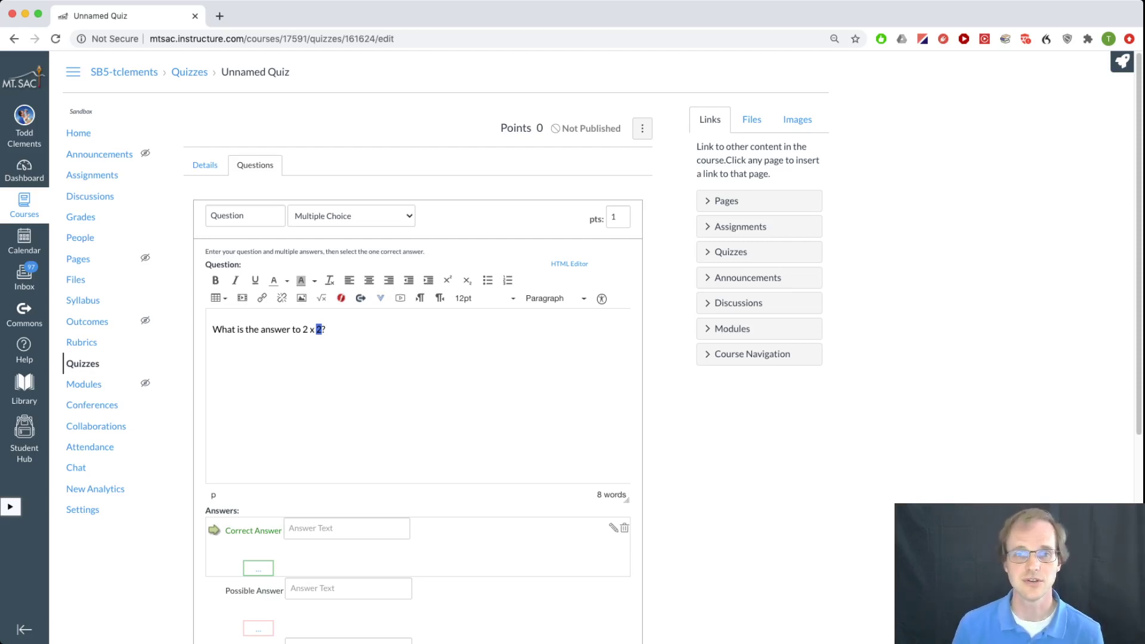
left_click(326, 329)
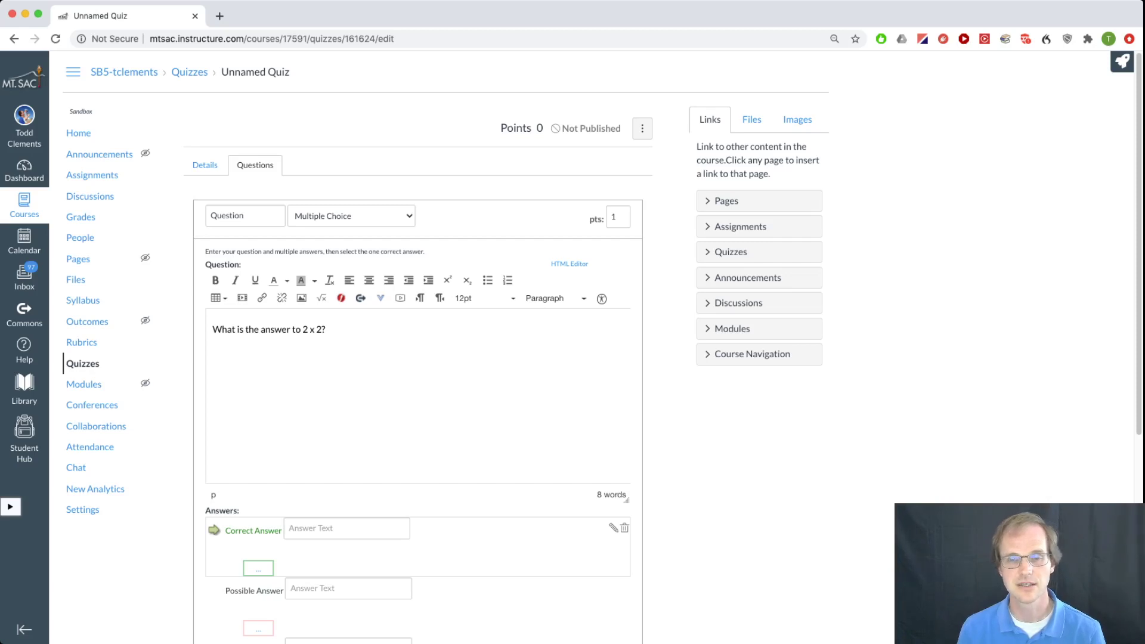
Change the question type to Formula Question and replace the second 2 in the question text with the variable [multiplier].
left_click(351, 216)
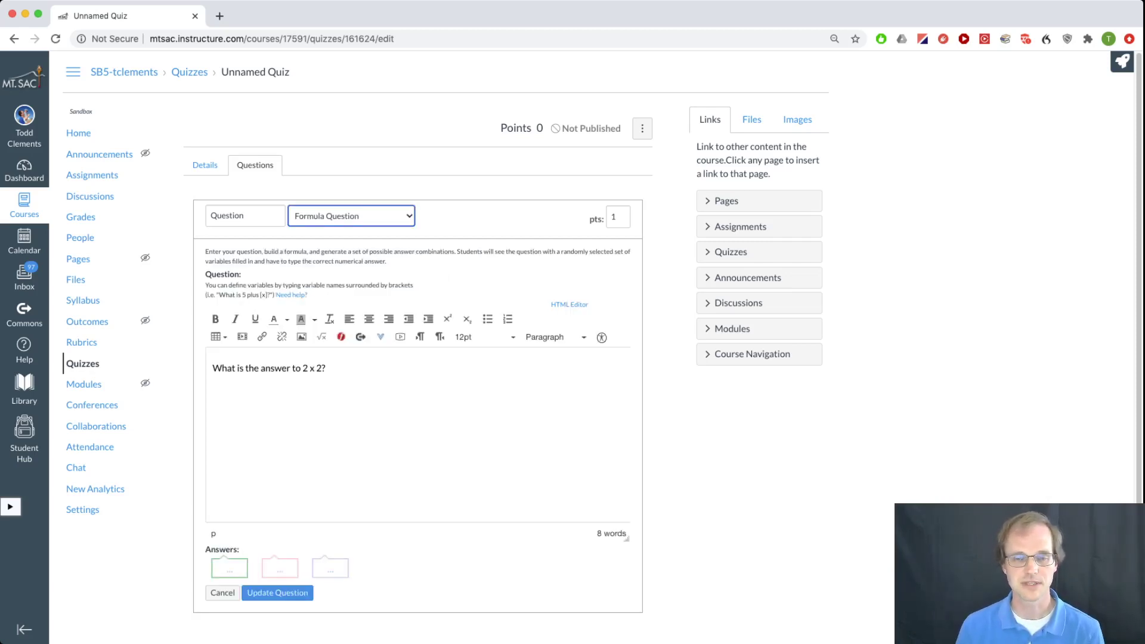
scroll(418, 357, "down", 3)
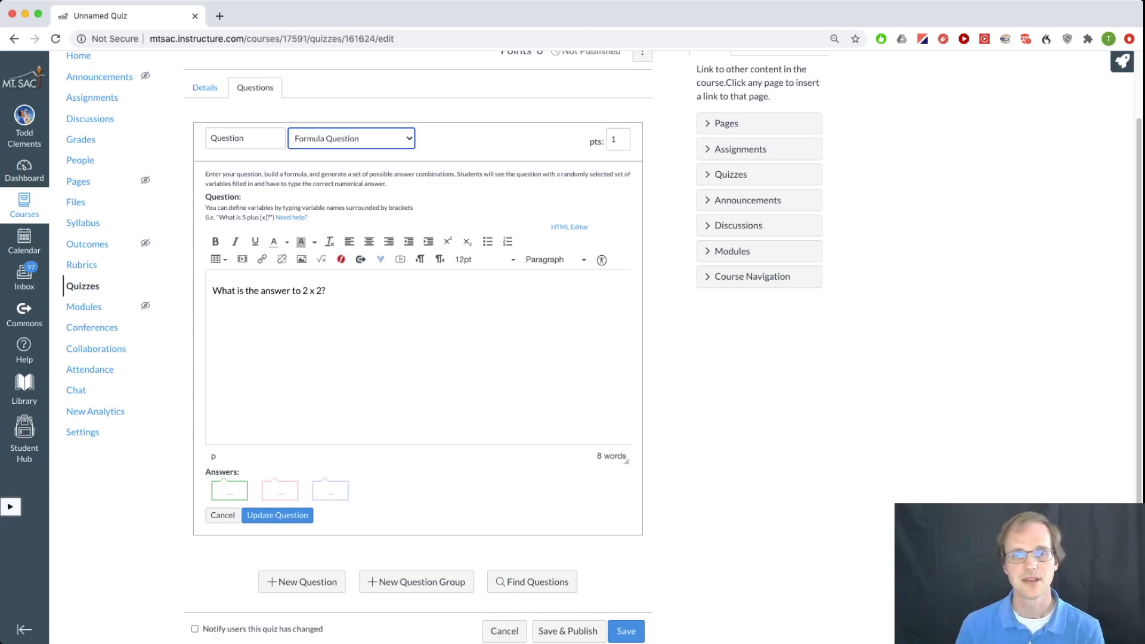
left_click(327, 291)
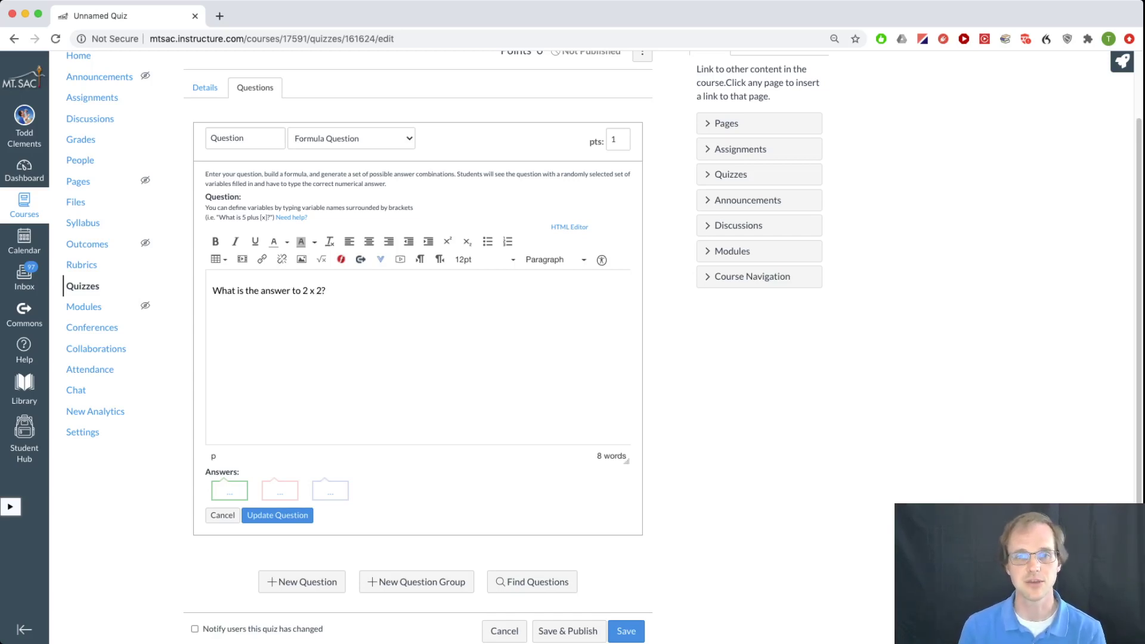
key("BackSpace")
type("[")
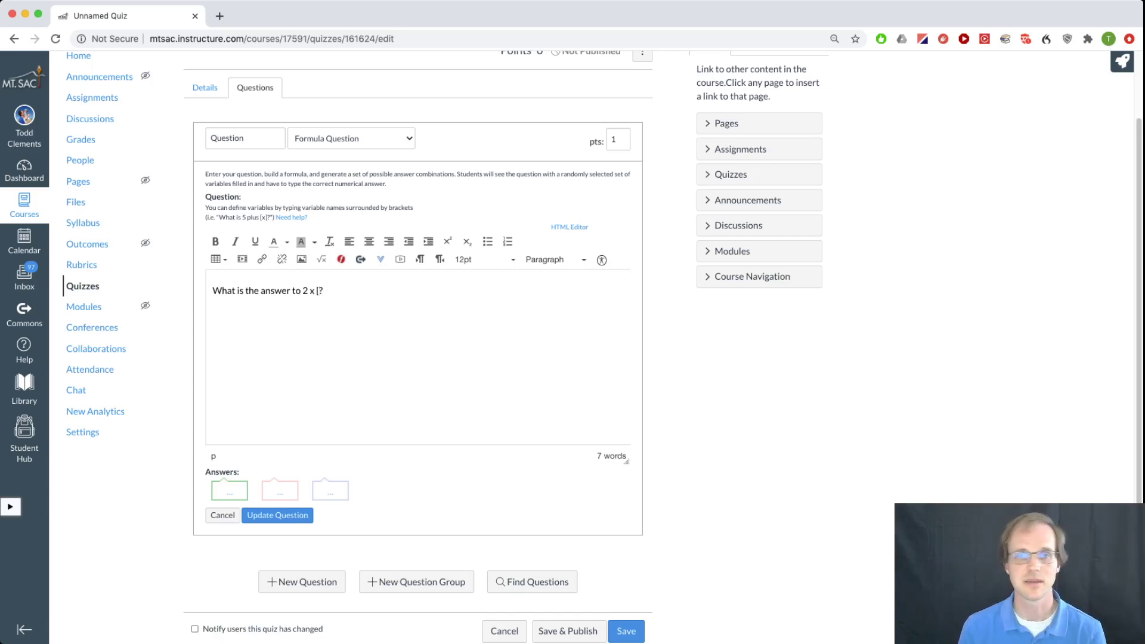
type("multiplier]")
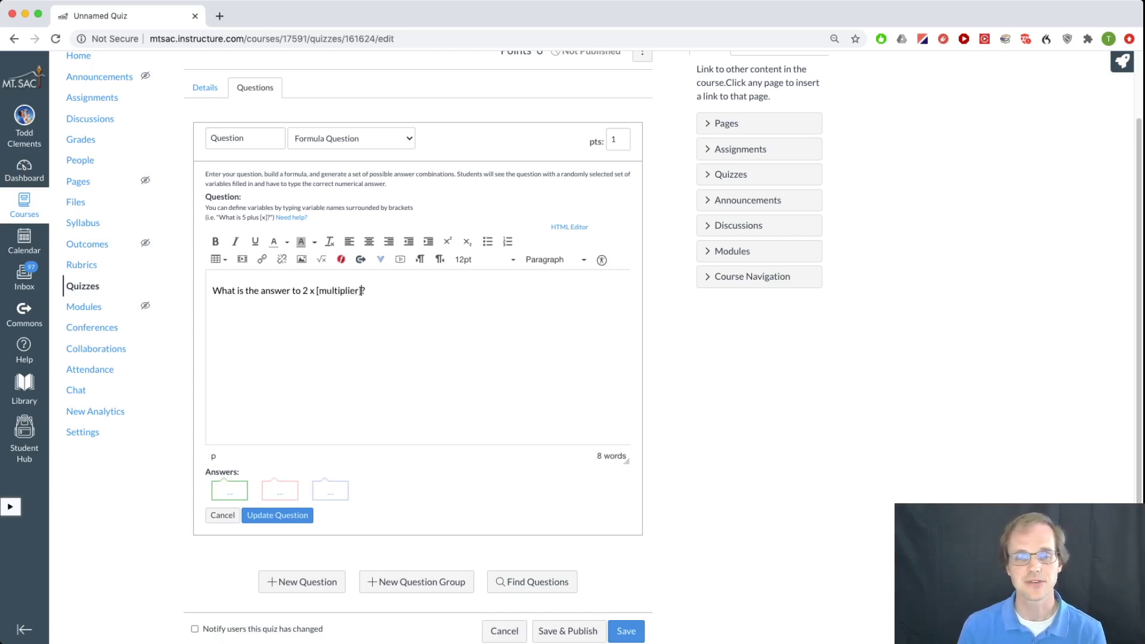
key("Right")
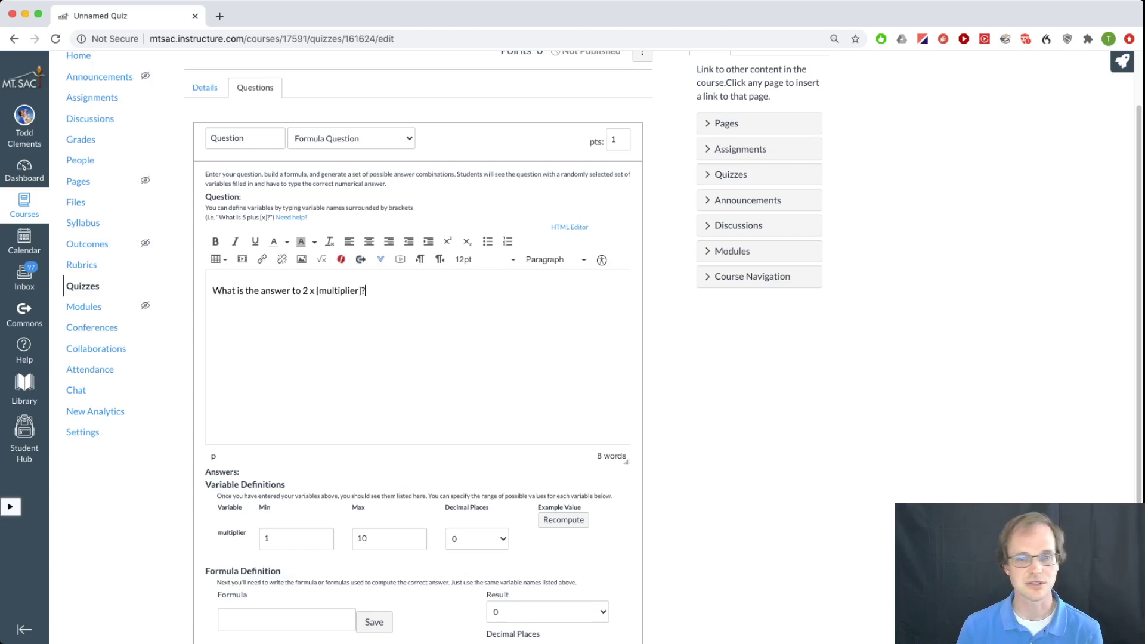
scroll(417, 346, "down", 3)
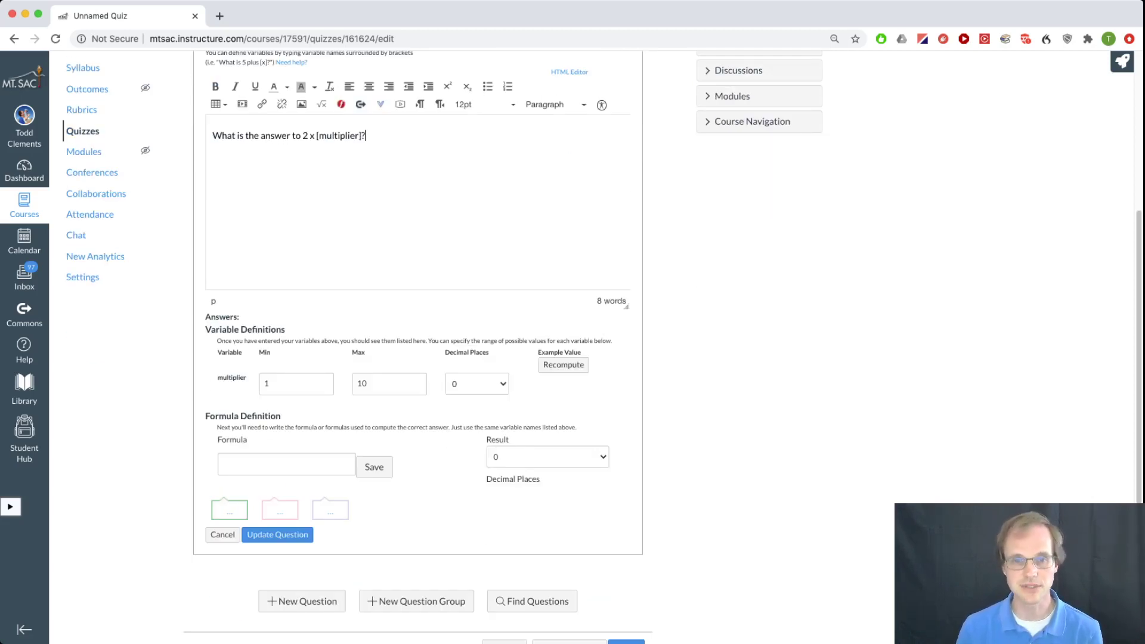
left_click_drag(218, 351, 247, 379)
left_click(246, 388)
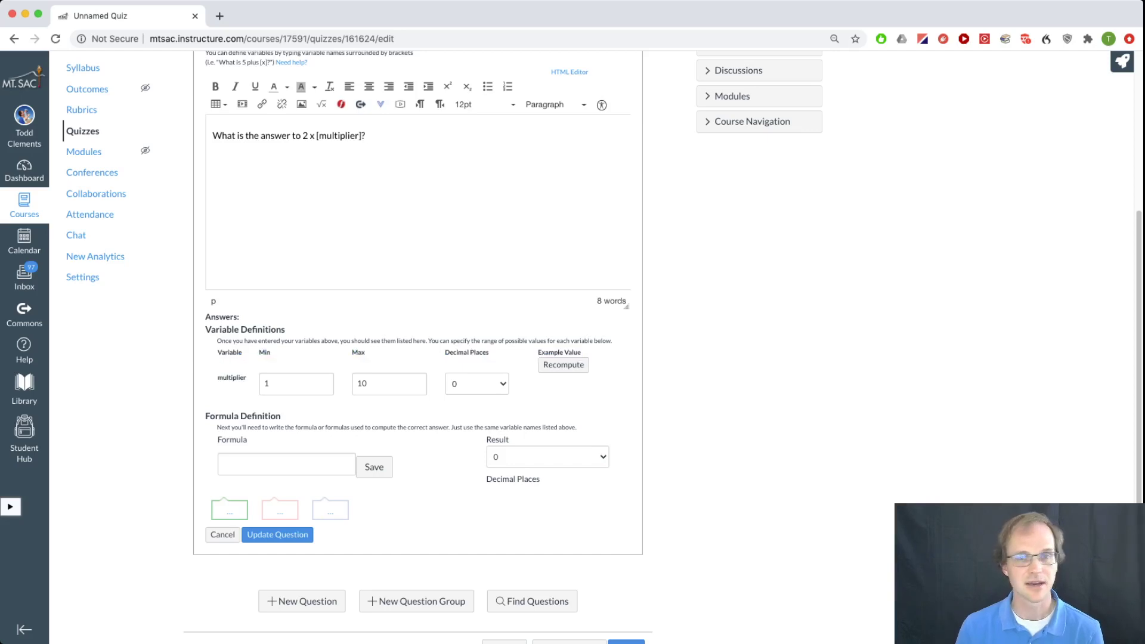
double_click(232, 378)
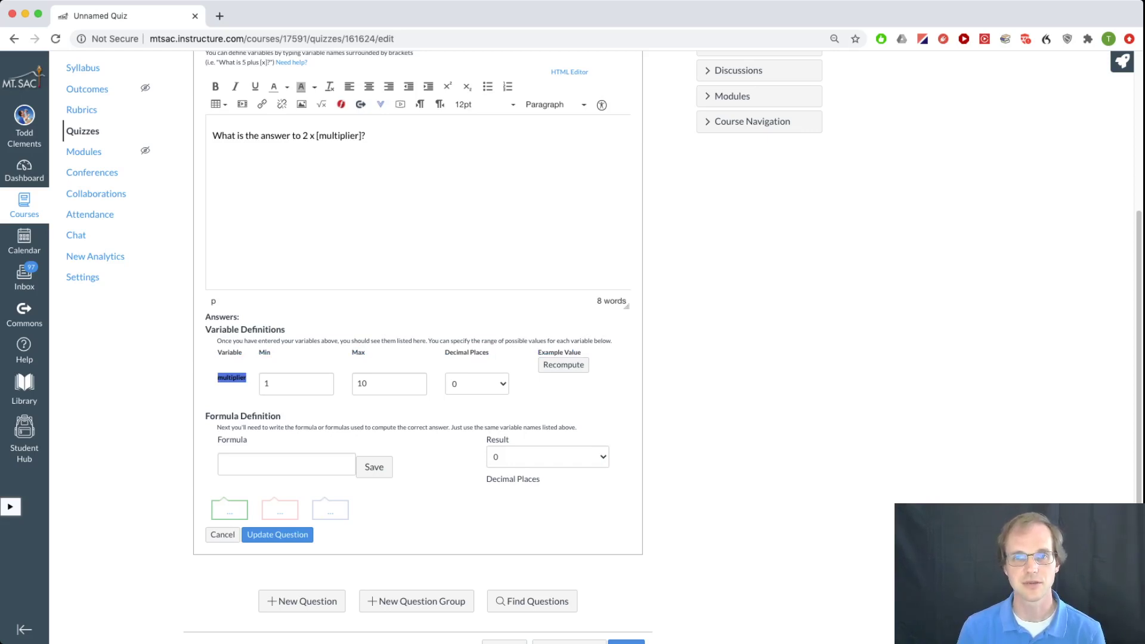
double_click(334, 136)
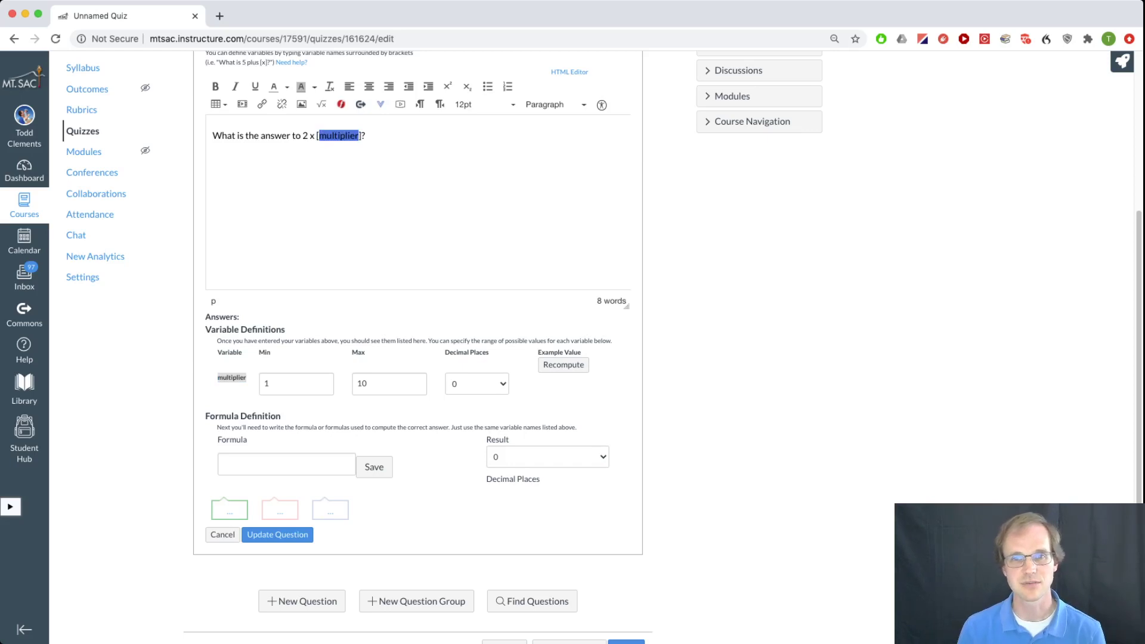
Set the multiplier variable's range to a minimum of 2 and a maximum of 9.
left_click(297, 384)
type("2")
key("Tab")
type("9")
key("Tab")
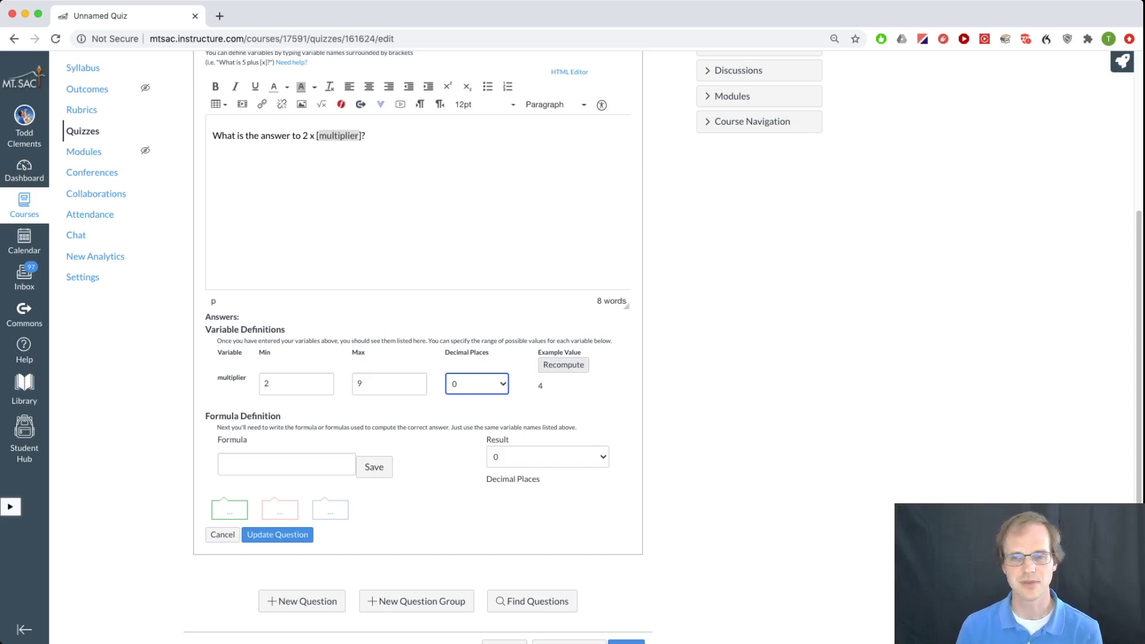
Recompute the example value of the multiplier variable.
left_click(563, 365)
key("Return")
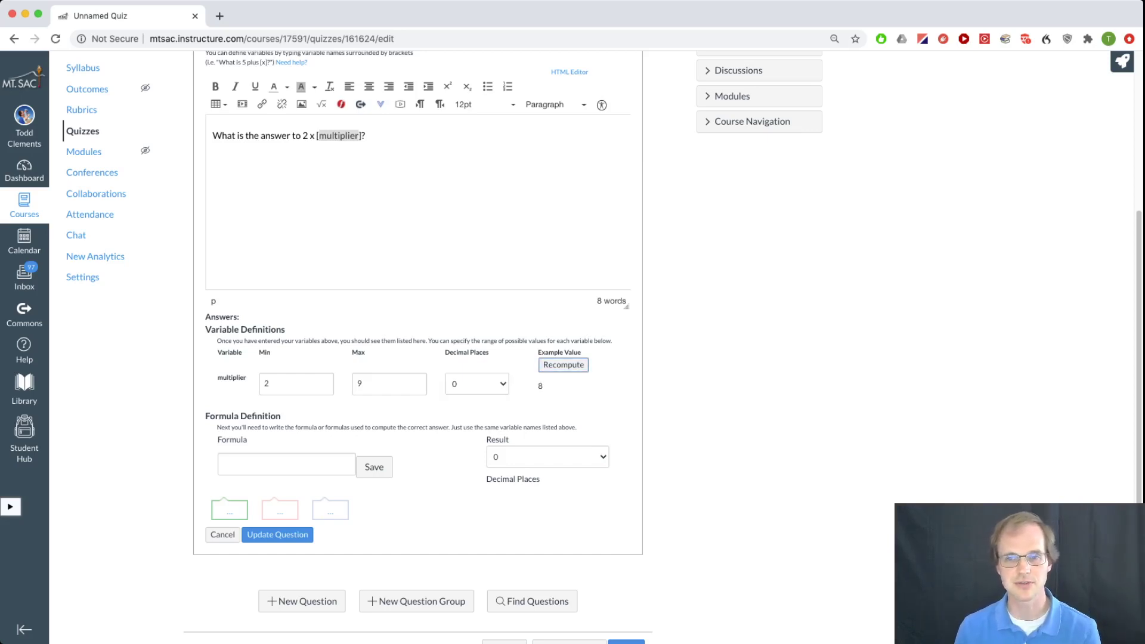
double_click(540, 387)
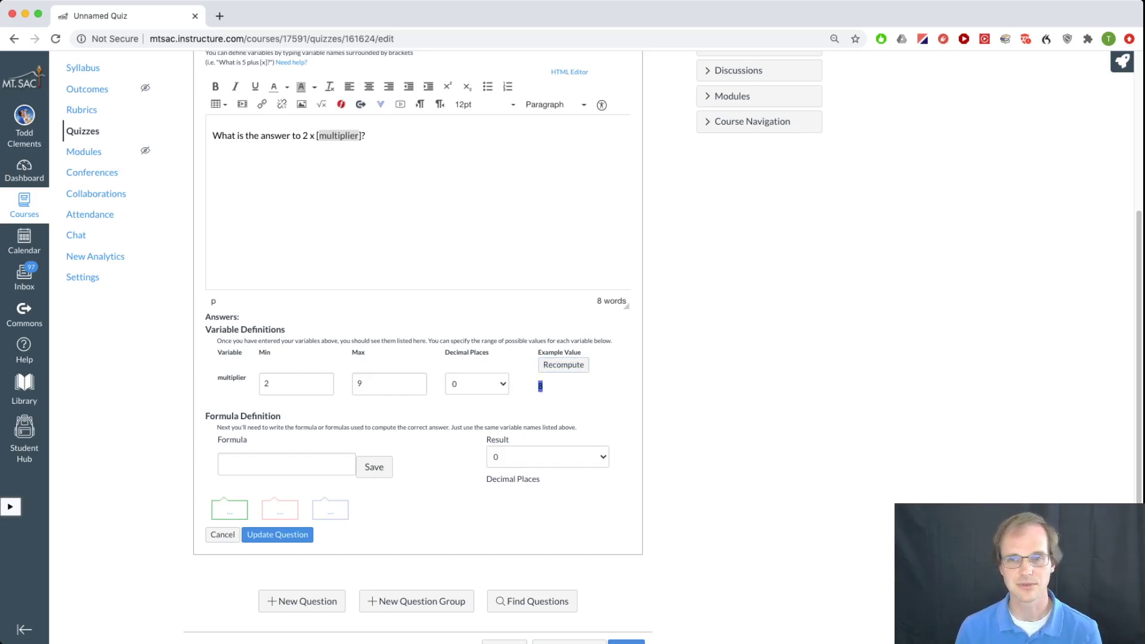
left_click(541, 386)
Magnify the quiz editing page several levels to make the question's contents easier to read.
key("super+equal")
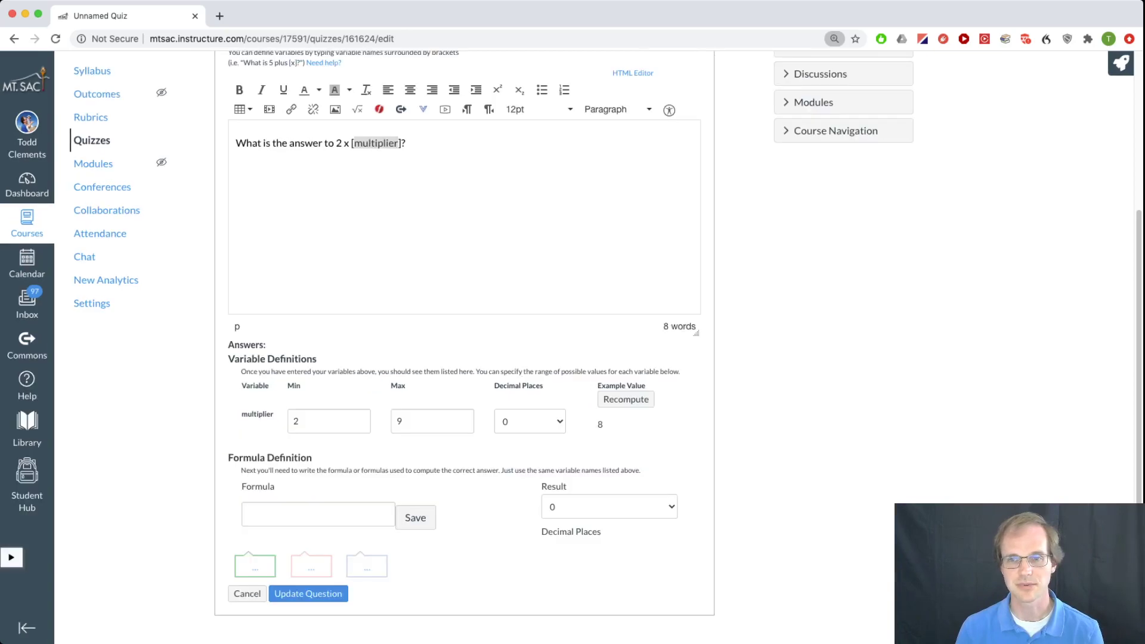
key("super+equal")
key("super+equal")
key("super+equal")
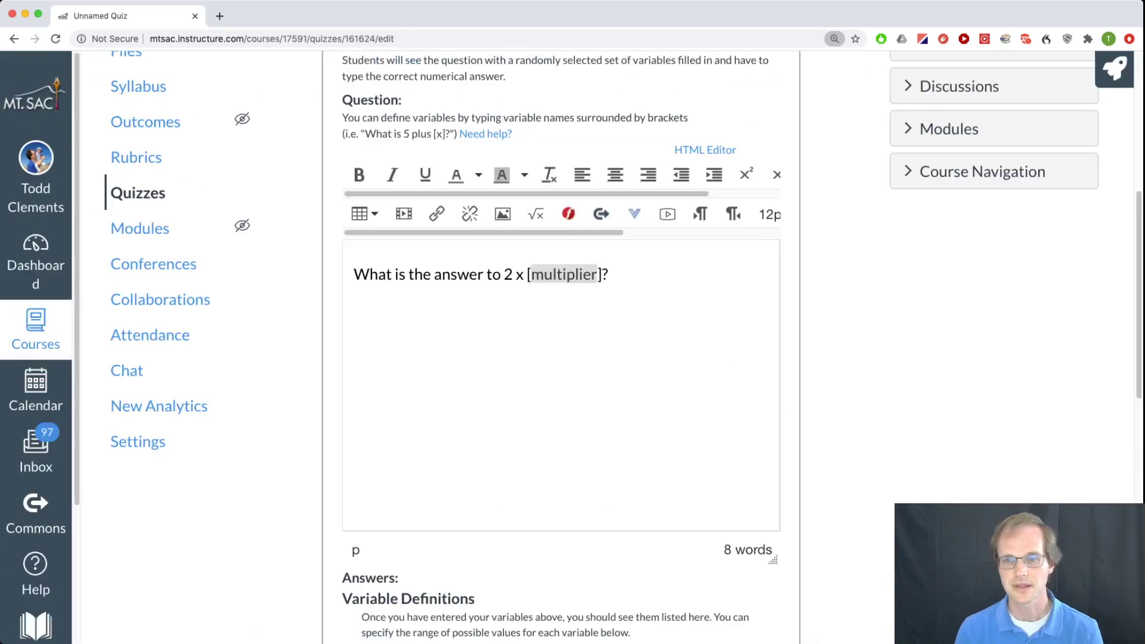
Recompute the multiplier variable's example value repeatedly to check the whole numbers generated between 2 and 9.
scroll(561, 346, "down", 5)
left_click(729, 364)
left_click(729, 365)
left_click(728, 364)
left_click(729, 364)
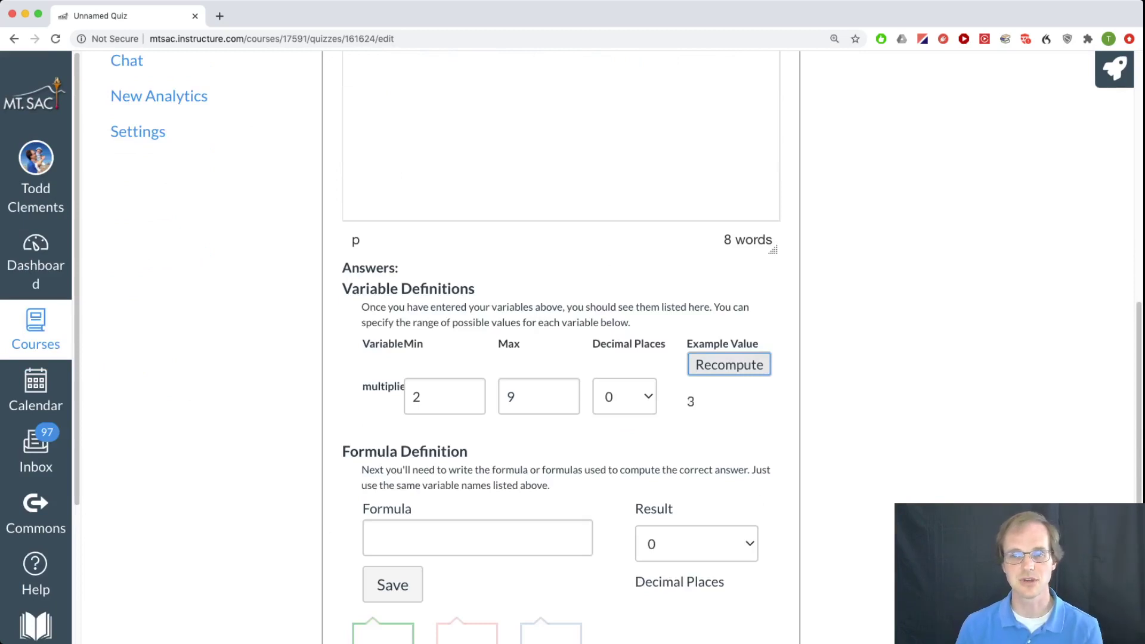
left_click(729, 364)
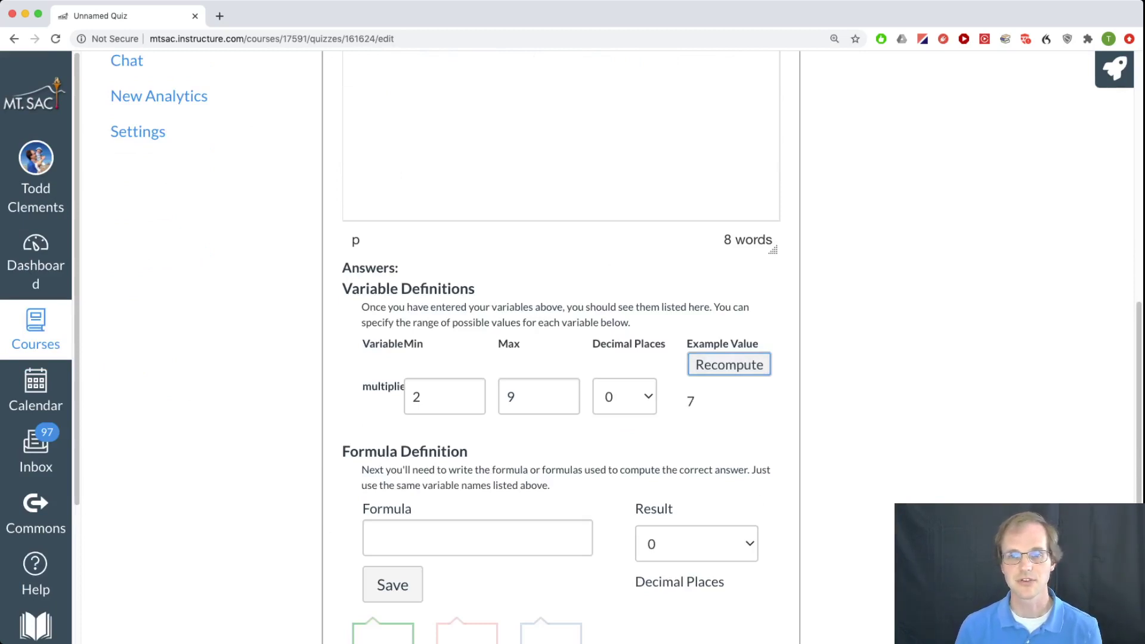
scroll(560, 346, "up", 3)
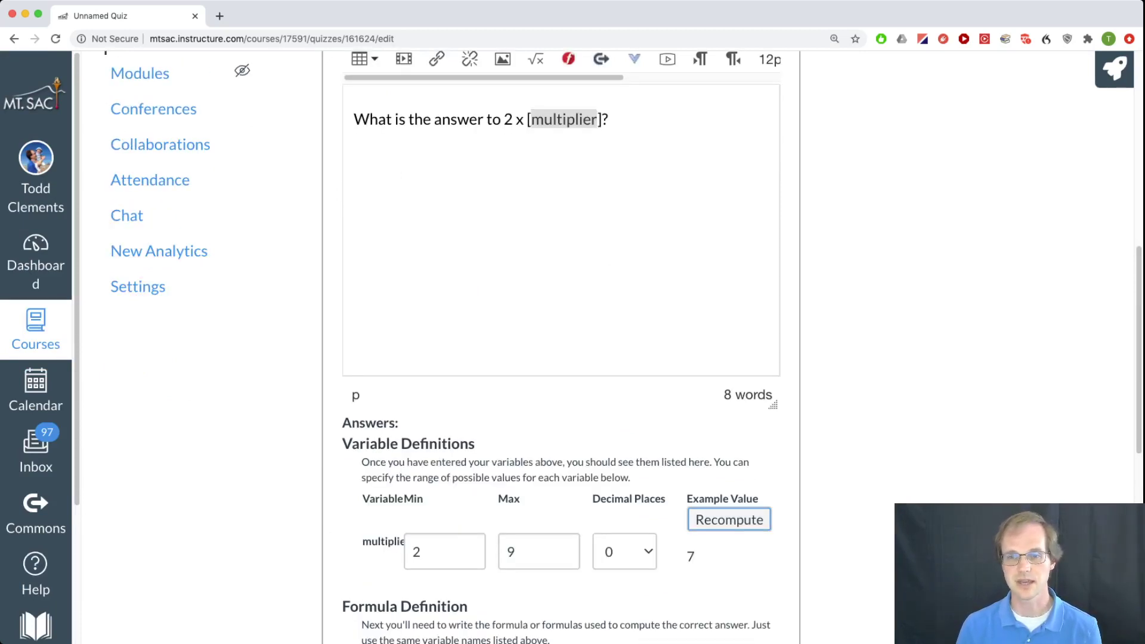
key("Return")
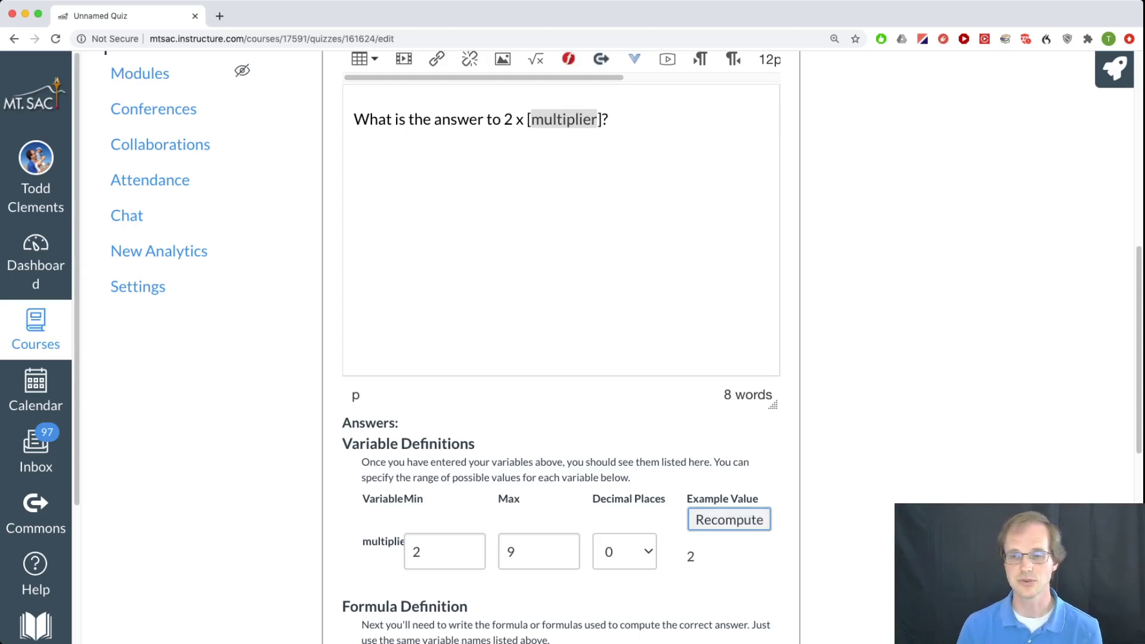
Set the multiplier variable to 1 decimal place and recompute its example value repeatedly.
scroll(561, 345, "down", 3)
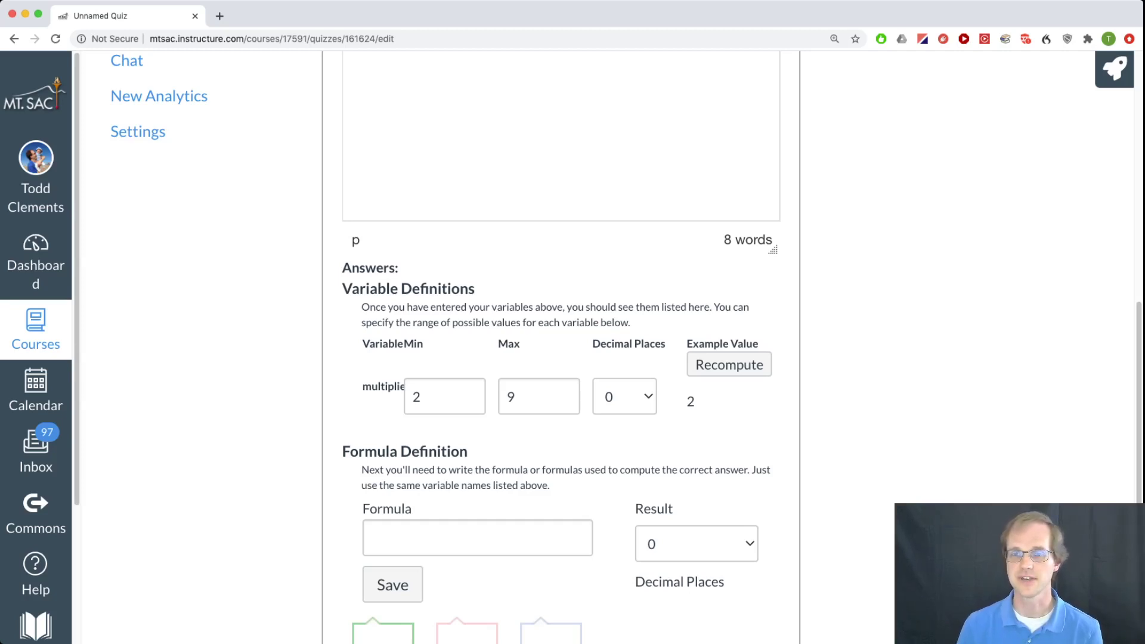
left_click(624, 398)
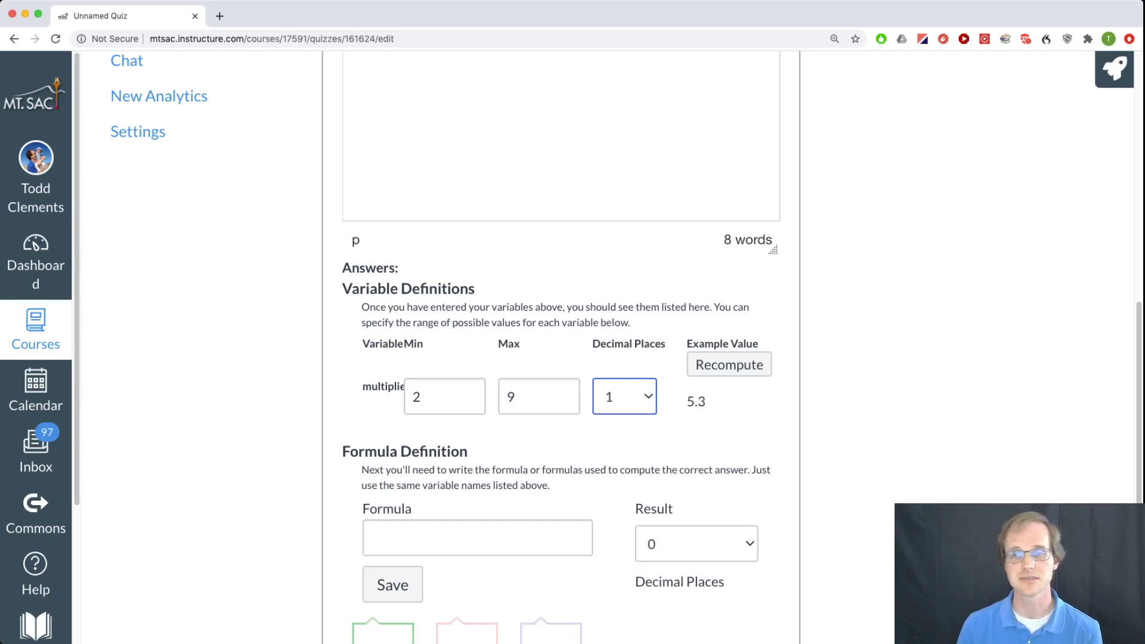
left_click(728, 364)
left_click(729, 365)
left_click(728, 364)
key("Return")
key("Return")
key("Return")
key("Return")
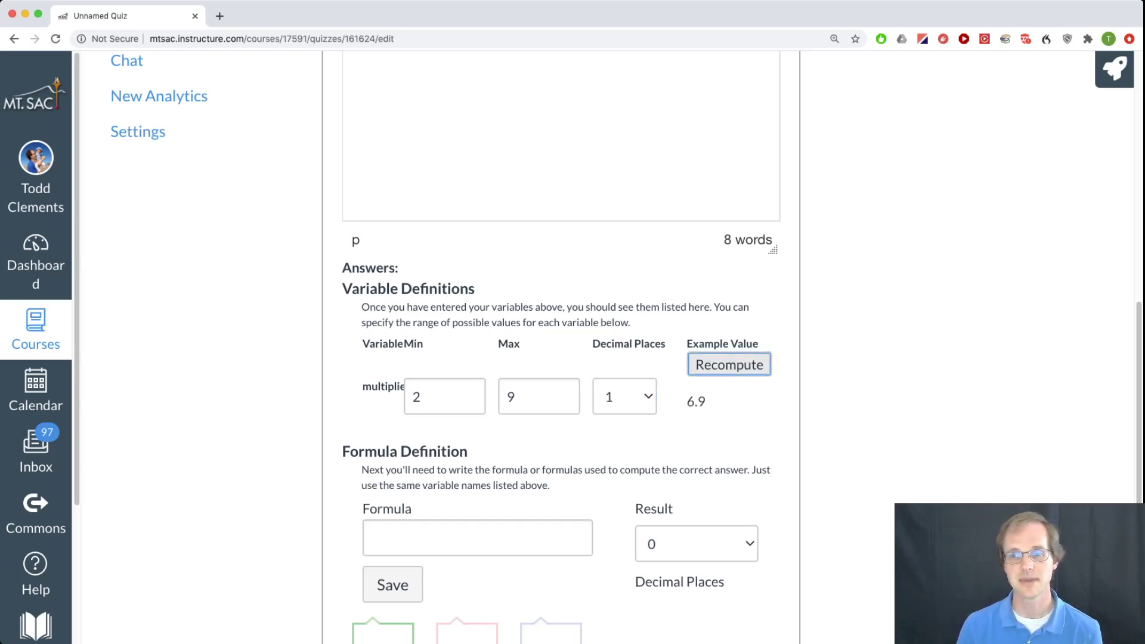
key("Return")
key("Return")
key("Return")
key("Return")
key("Return")
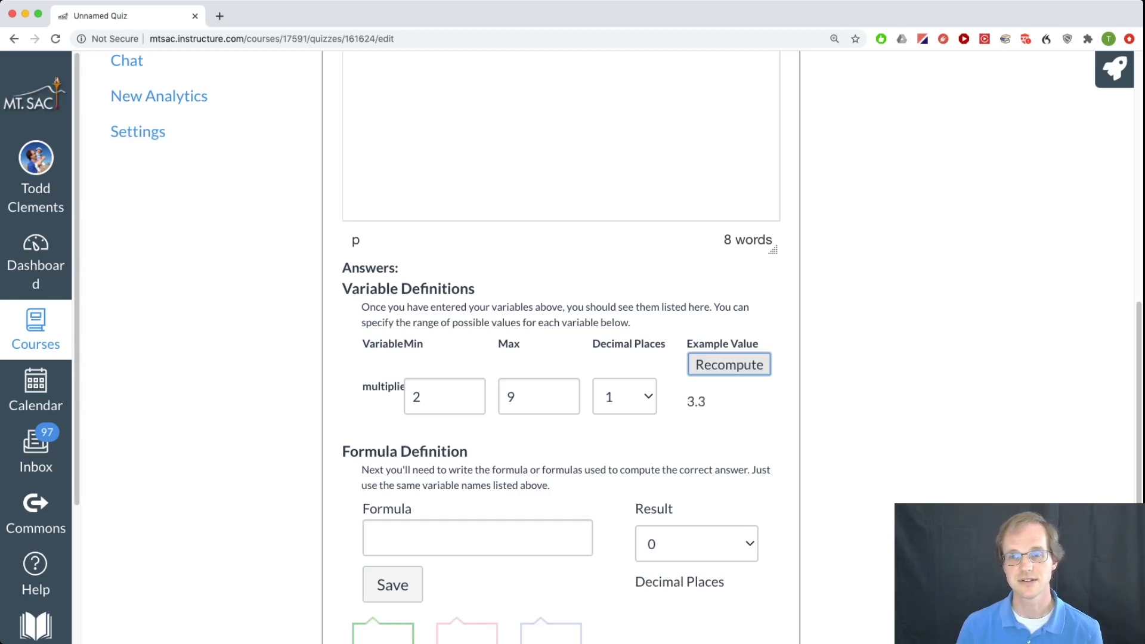
key("Return")
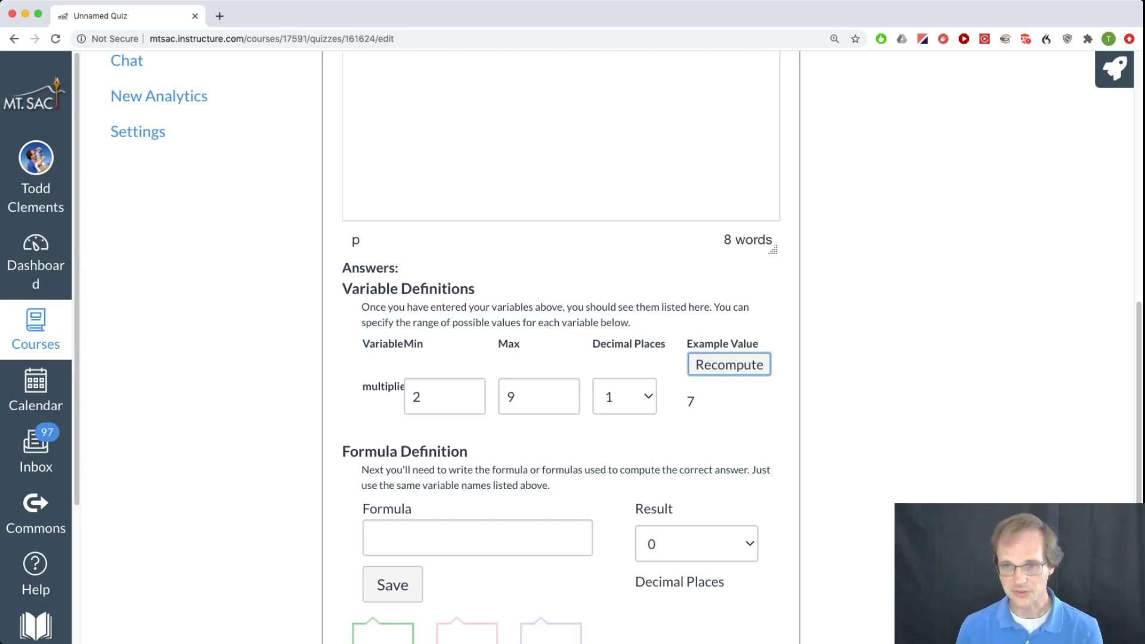
left_click(728, 364)
scroll(560, 346, "up", 3)
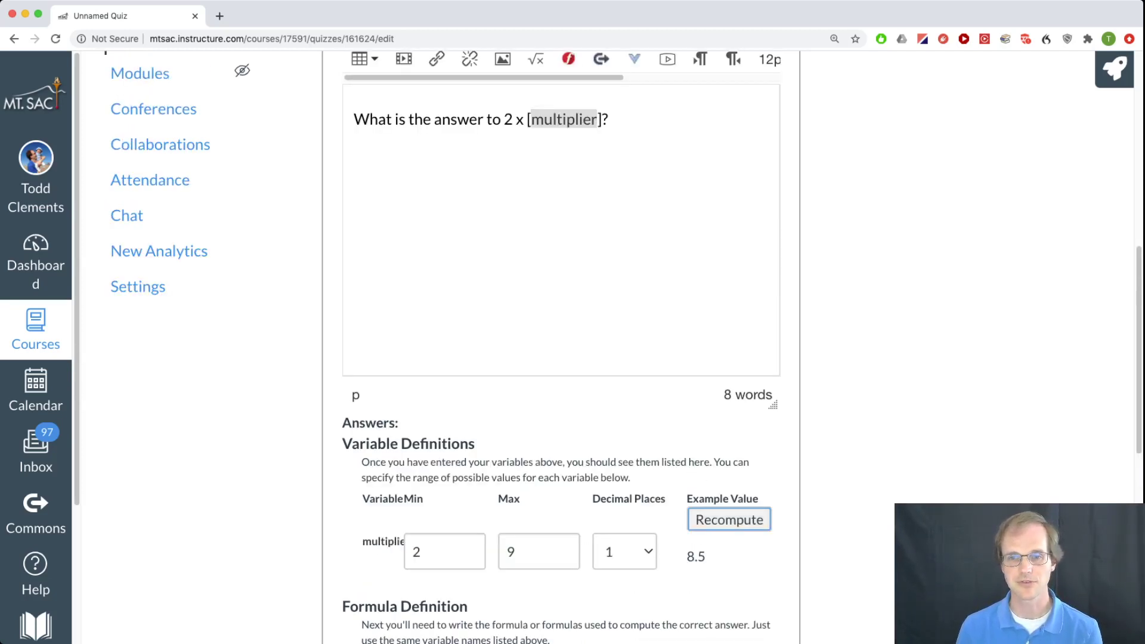
Enter 2*multiplier as the question's formula in the Formula Definition.
scroll(560, 346, "down", 3)
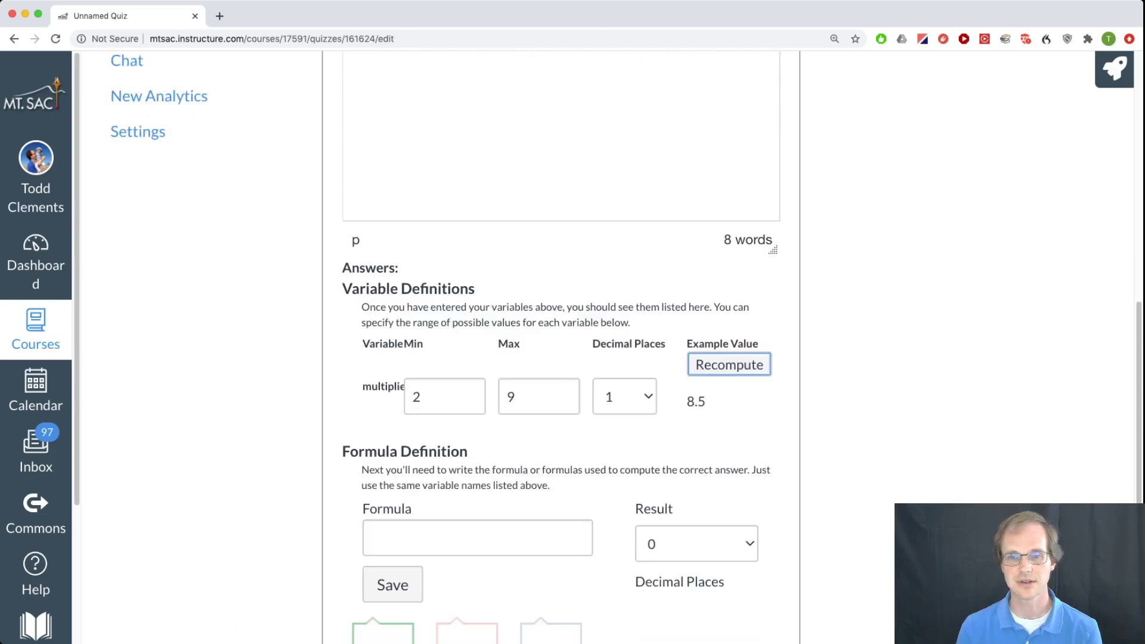
left_click(477, 538)
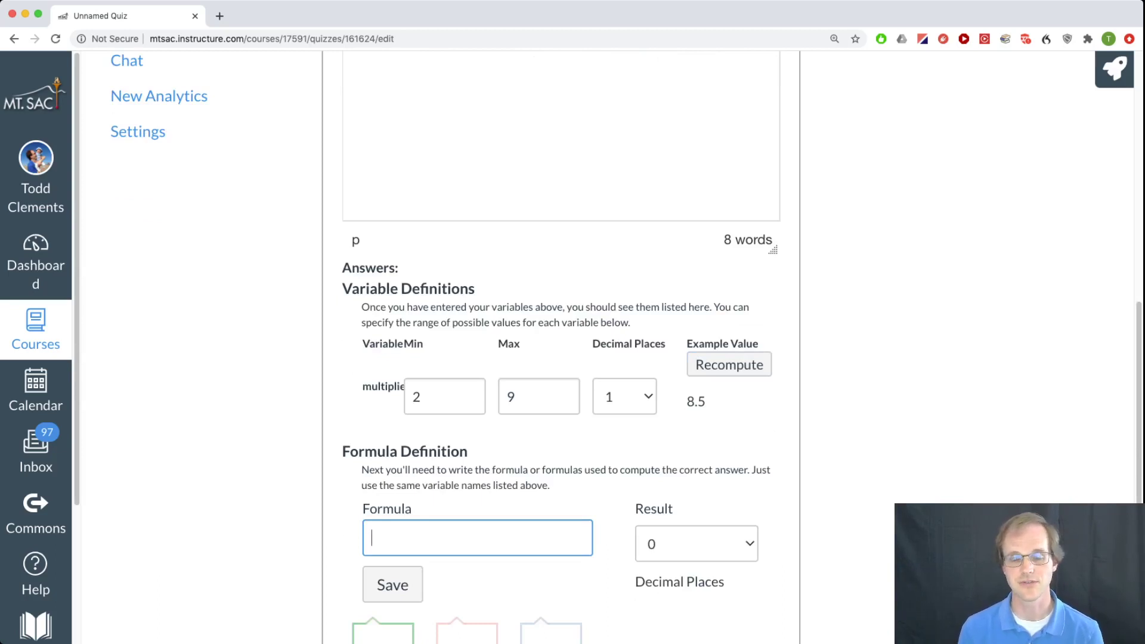
type("2*mult")
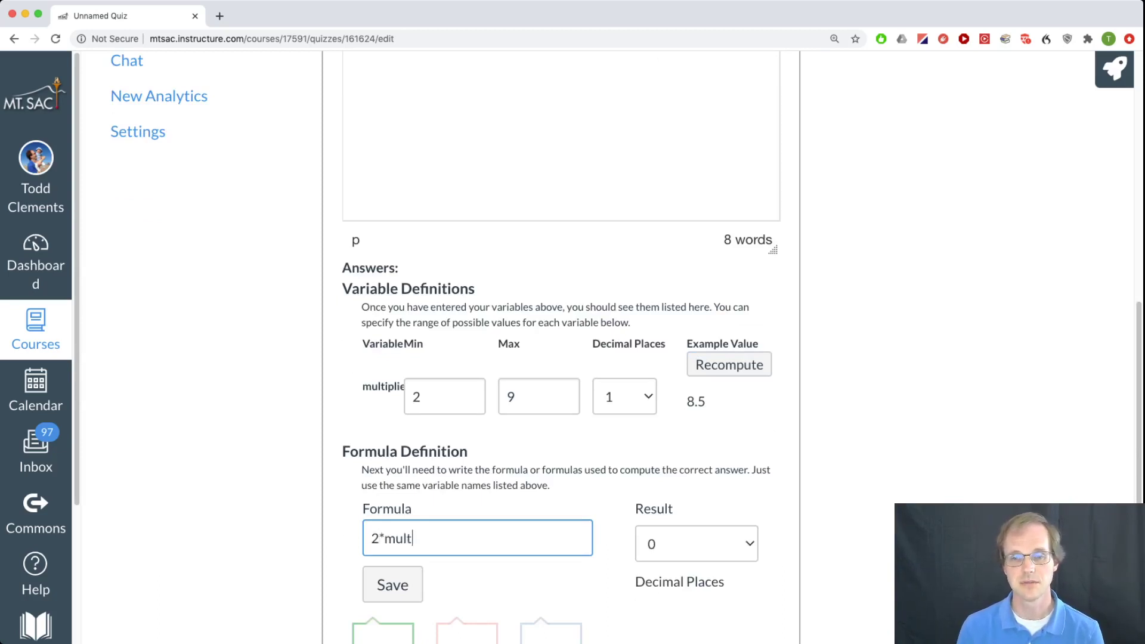
type("iplier")
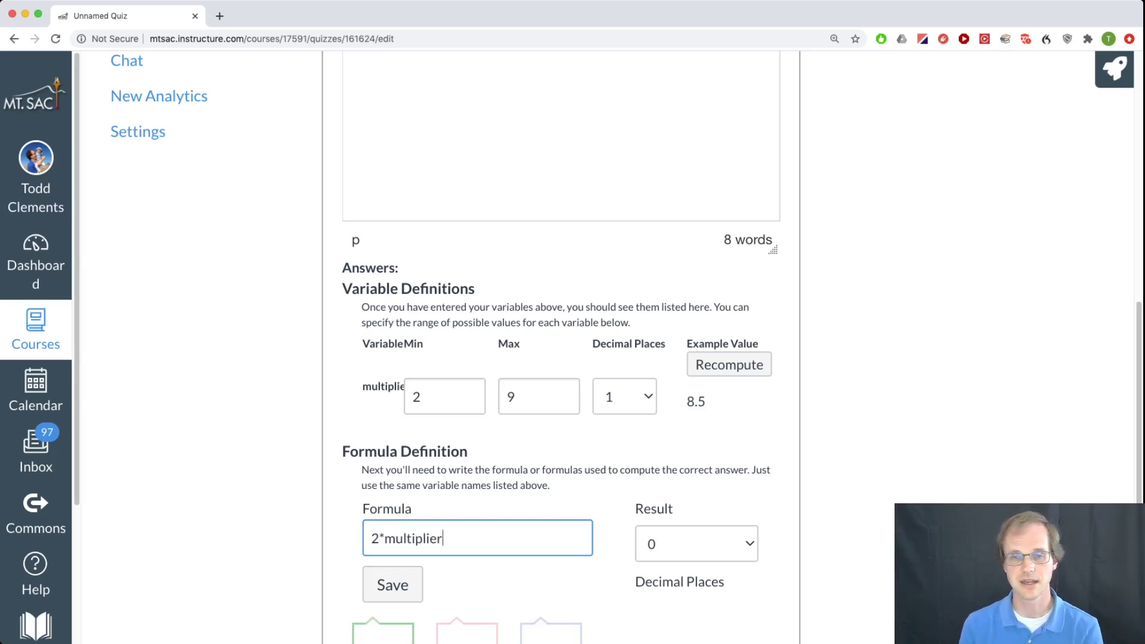
Replace the variable name in the formula with the name copied from the question text, and save the formula 2*multiplier.
scroll(561, 346, "up", 3)
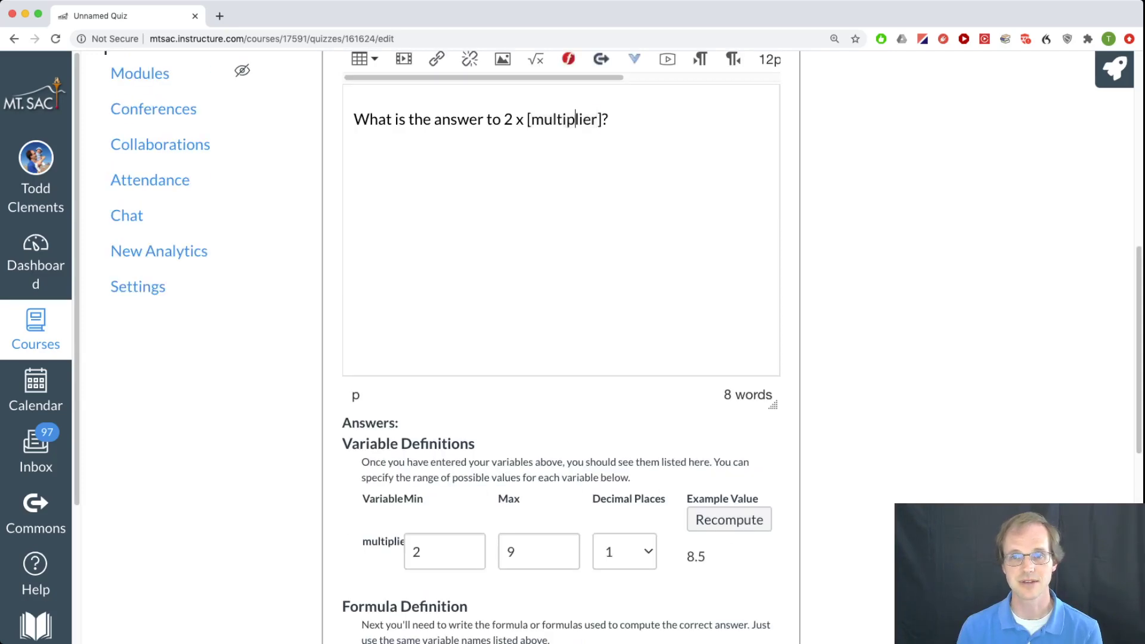
double_click(564, 119)
key("super+c")
scroll(563, 125, "down", 3)
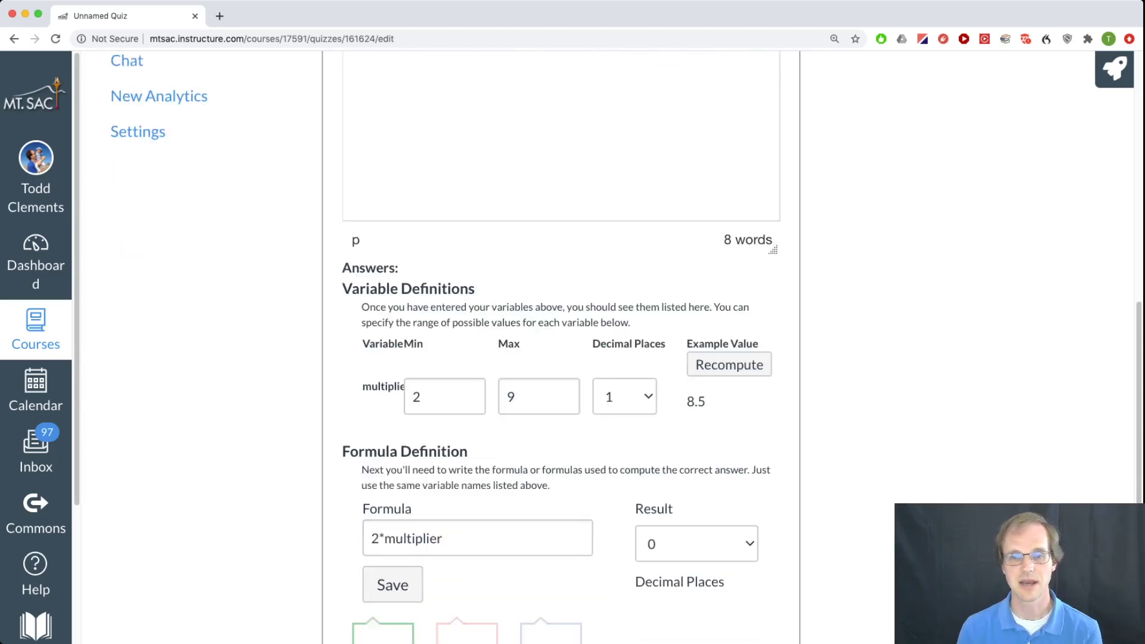
double_click(440, 538)
key("super+v")
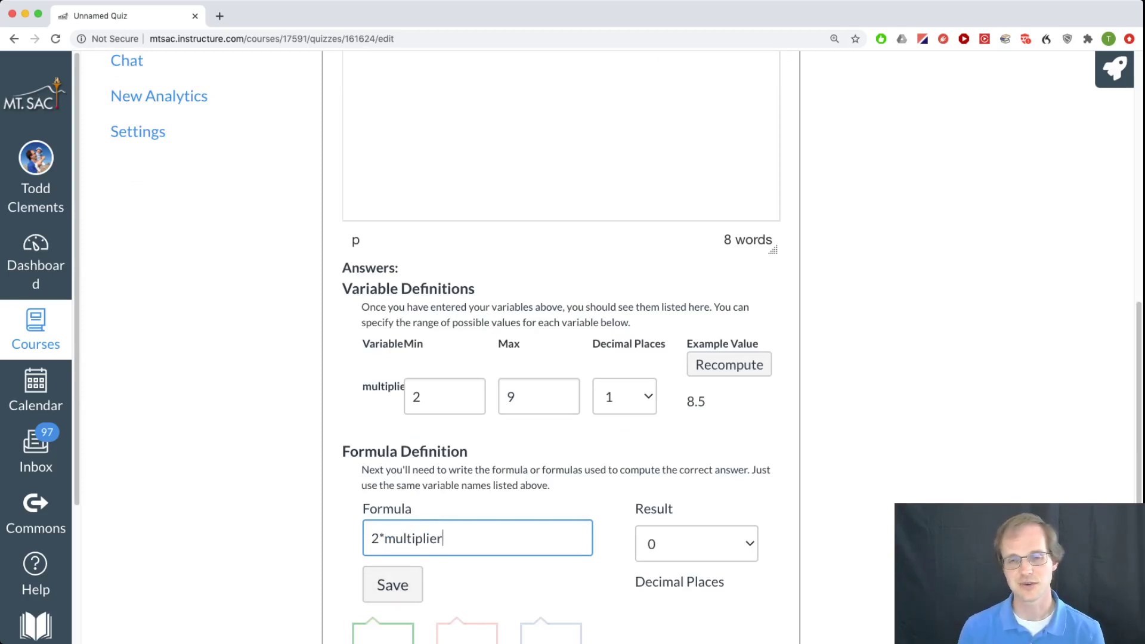
key("super+a")
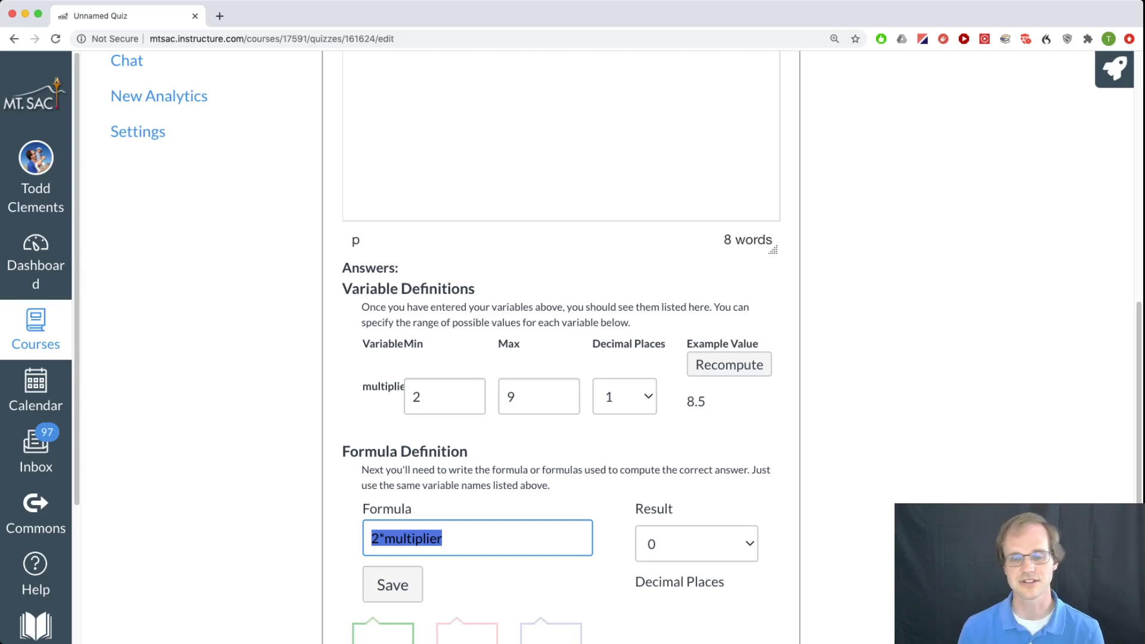
left_click(392, 585)
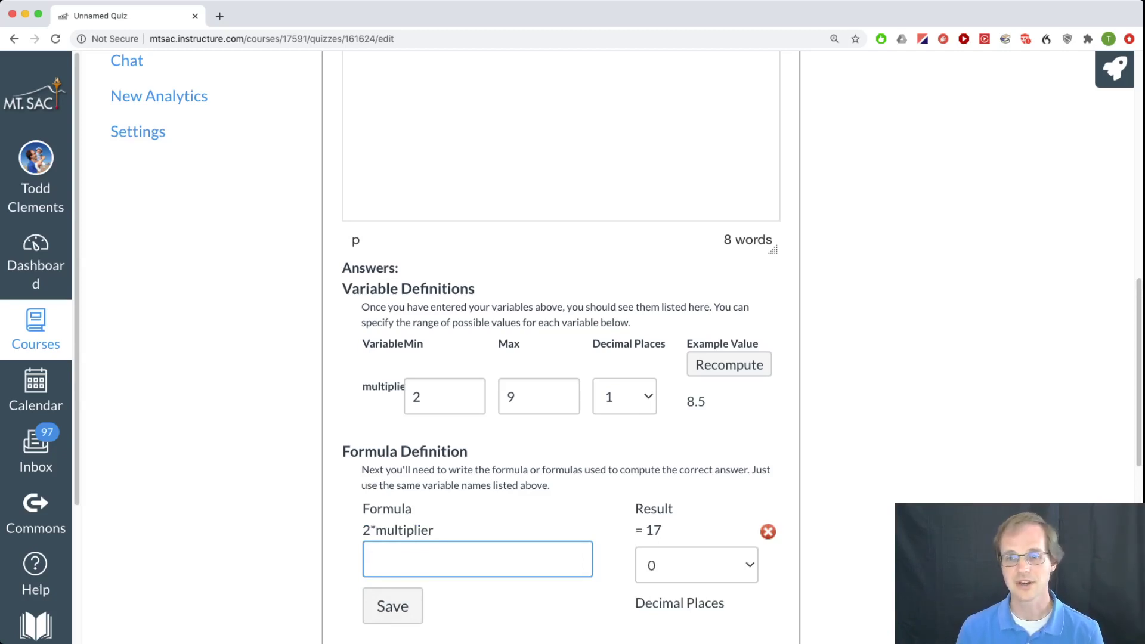
Try the formula result with 2 and 4 decimal places, ending on 2.
scroll(560, 346, "down", 3)
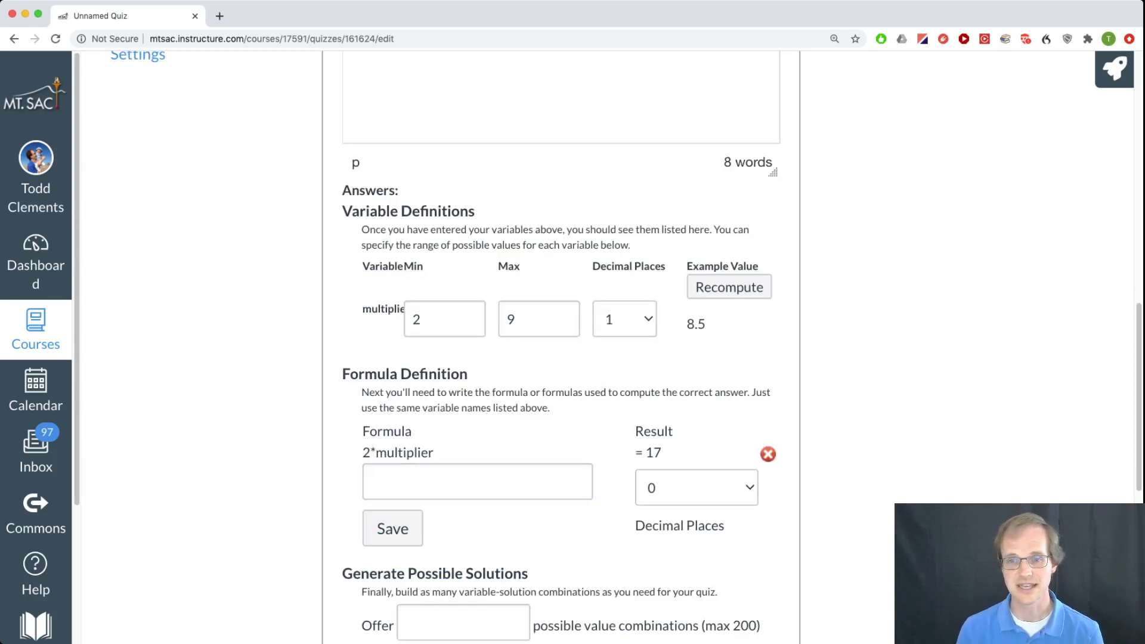
left_click(697, 528)
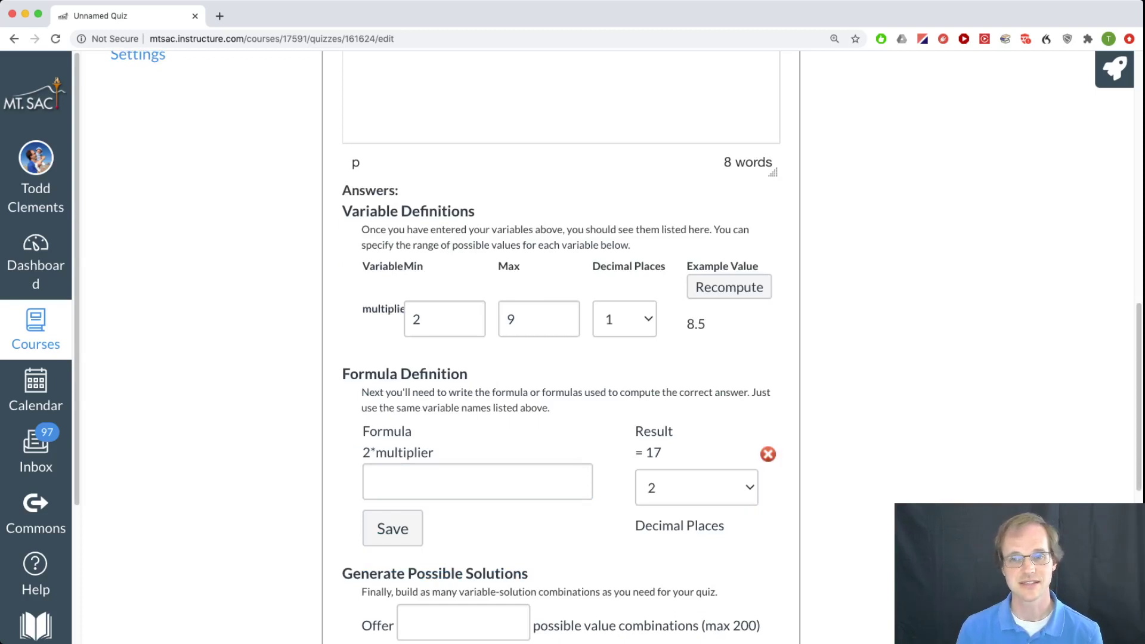
left_click(696, 528)
left_click(697, 487)
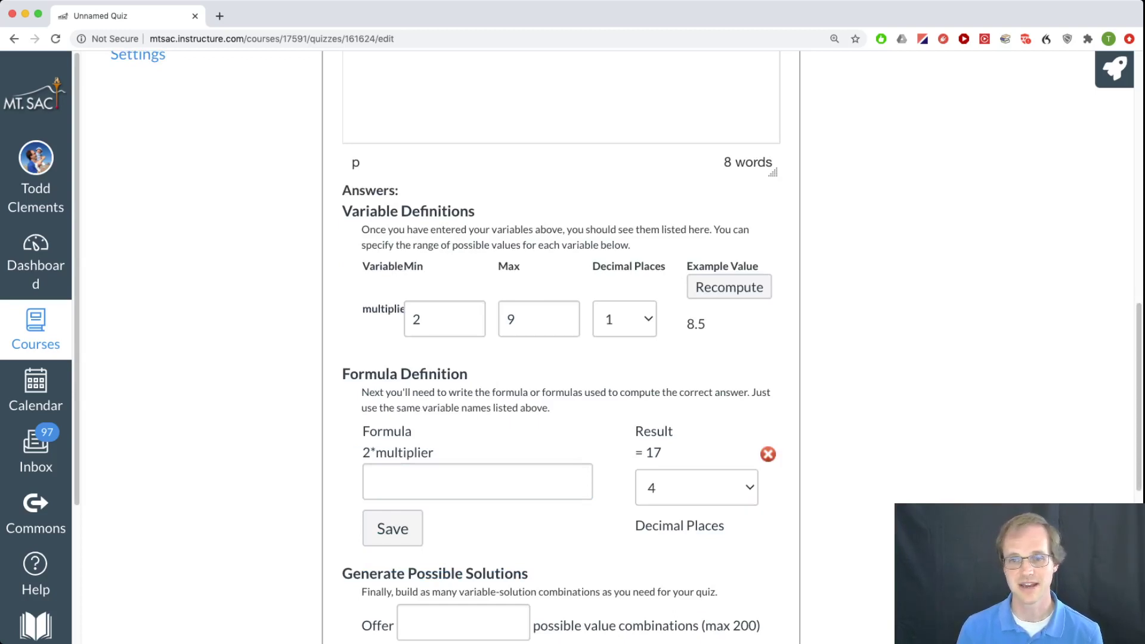
left_click(696, 447)
Set the multiplier variable to 3 decimal places and the formula result to 4 decimal places.
left_click(624, 319)
left_click(624, 359)
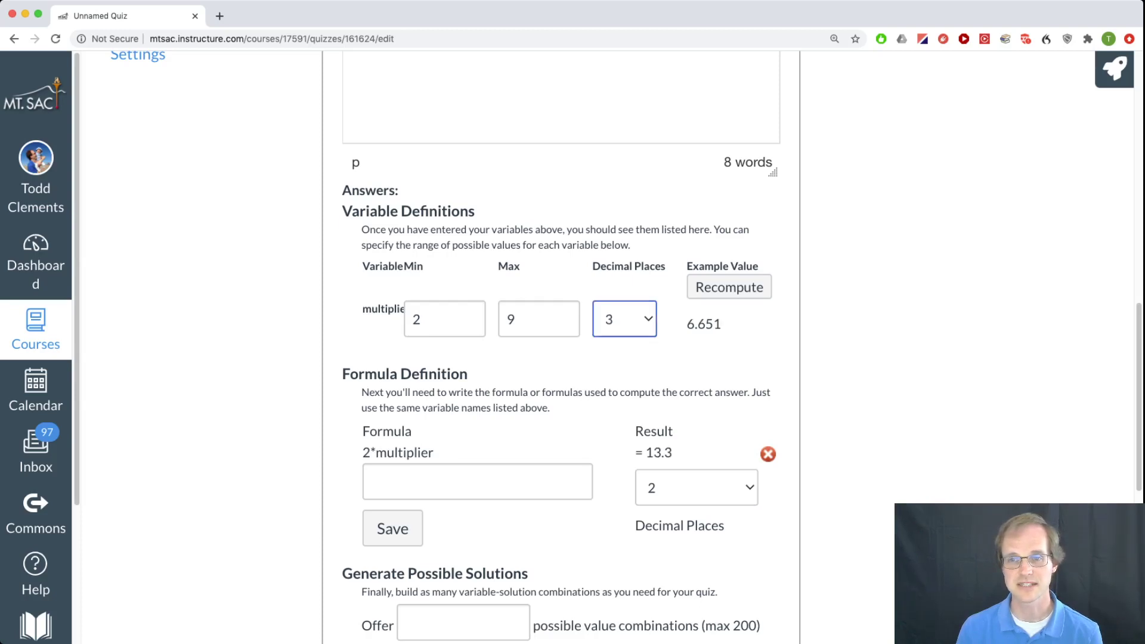
double_click(704, 323)
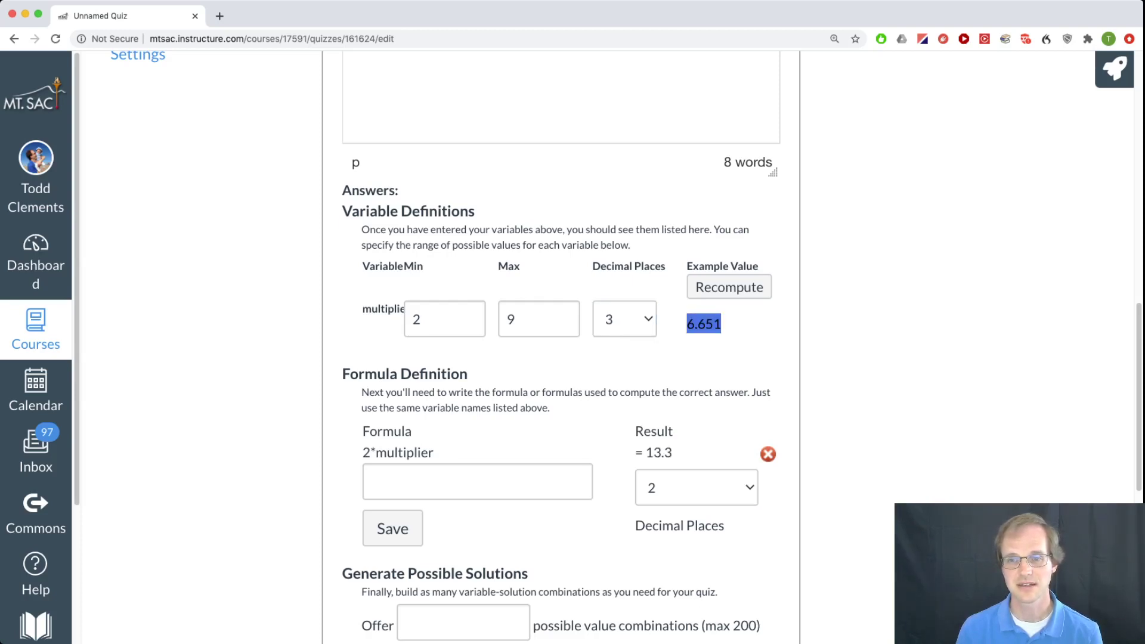
left_click(696, 488)
left_click(697, 529)
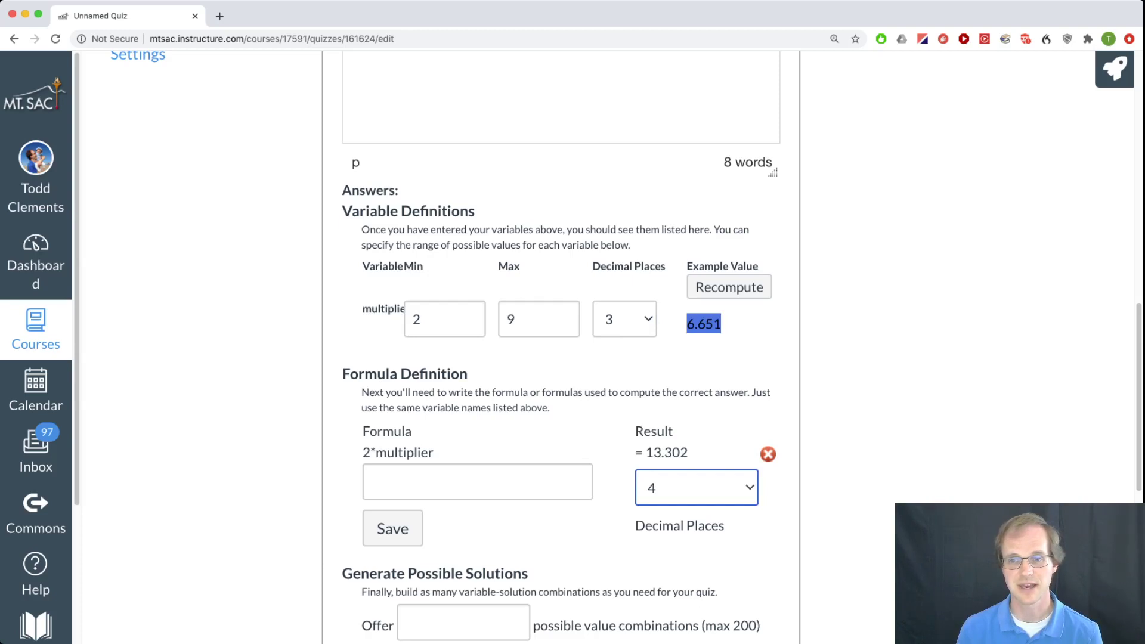
Set the decimal places of both the formula result and the multiplier variable to 0.
left_click(696, 487)
left_click(696, 406)
left_click(624, 319)
left_click(624, 258)
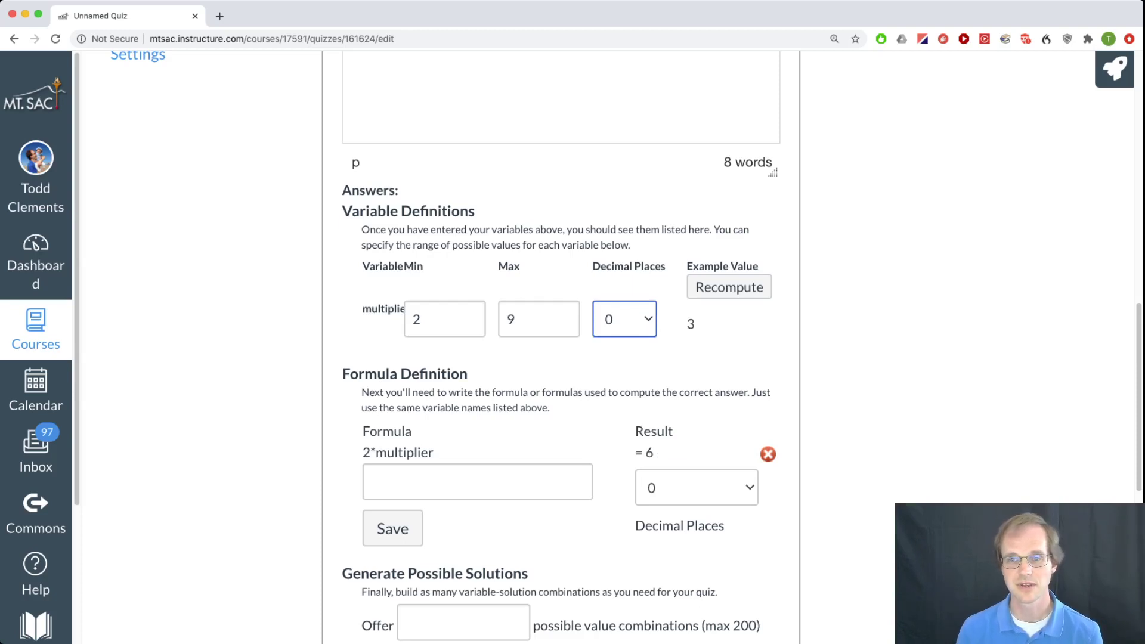
Recompute the example value several times to compare the multiplier with the formula's result.
double_click(690, 323)
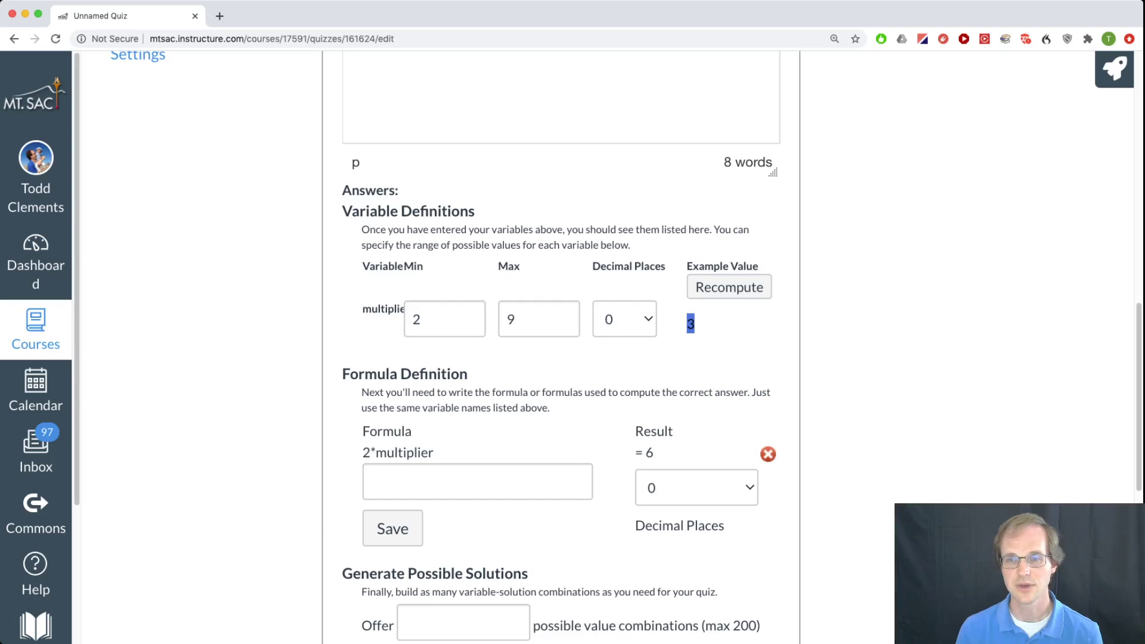
left_click(729, 287)
left_click(728, 286)
left_click(728, 287)
left_click(728, 286)
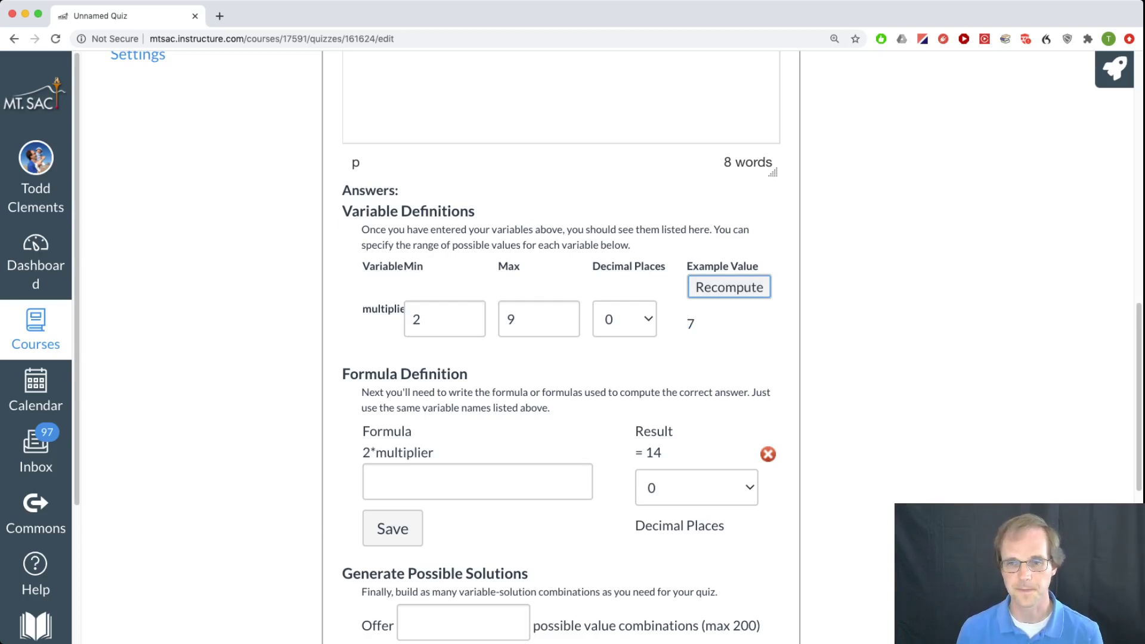
Set the number of possible value combinations to offer to 50.
scroll(561, 345, "down", 3)
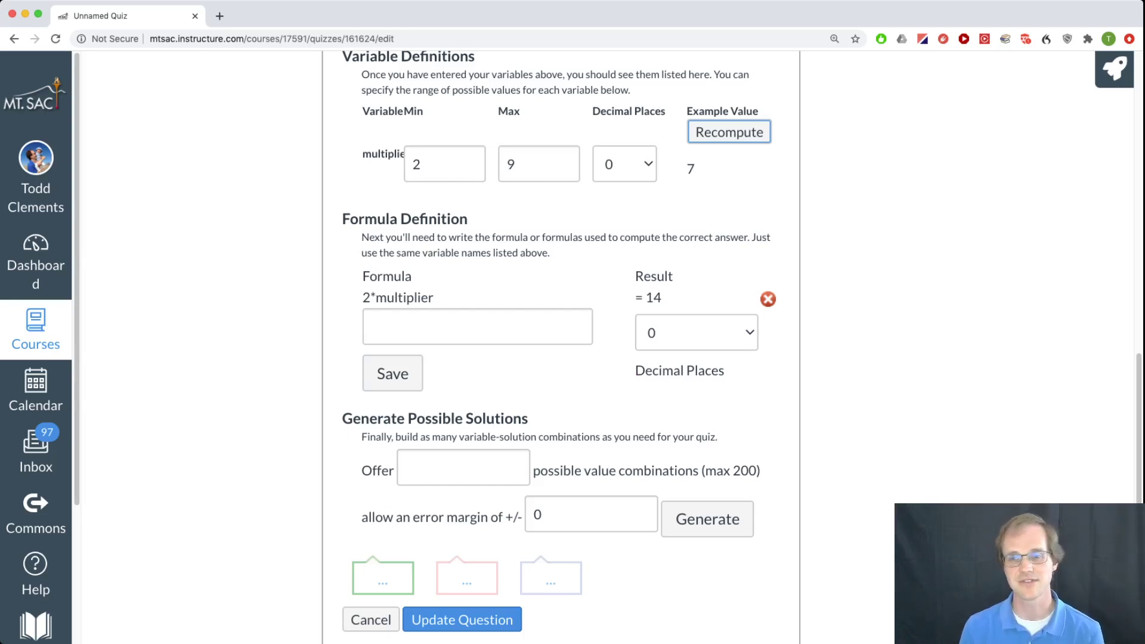
left_click(463, 467)
type("50")
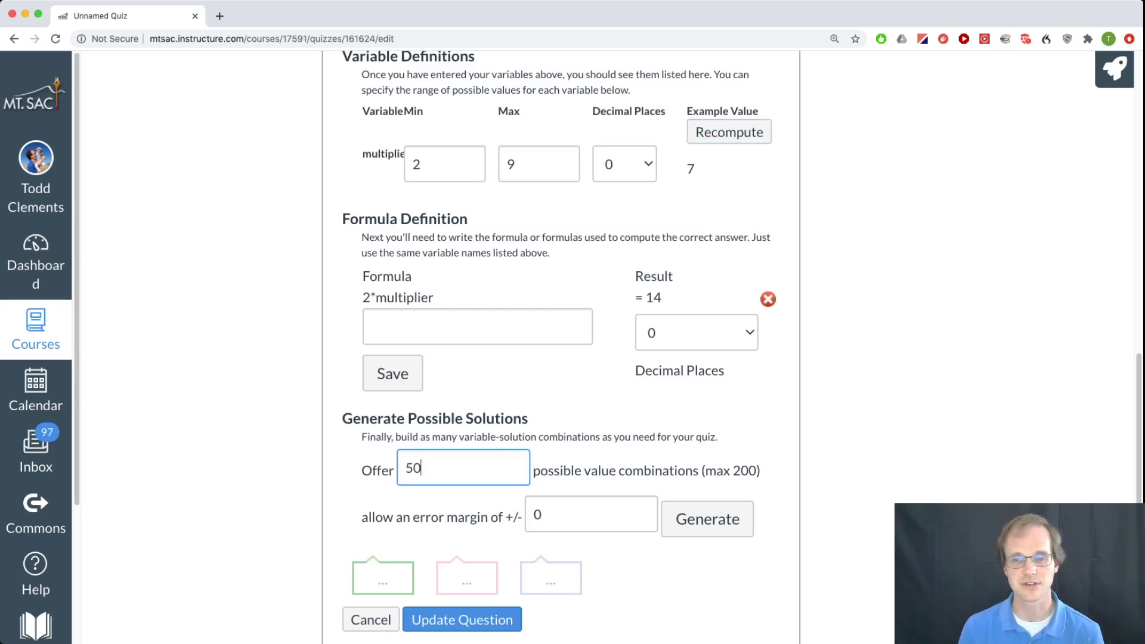
Try error margins of 0 and 1%, and set the allowed error margin to 1.5%.
key("Tab")
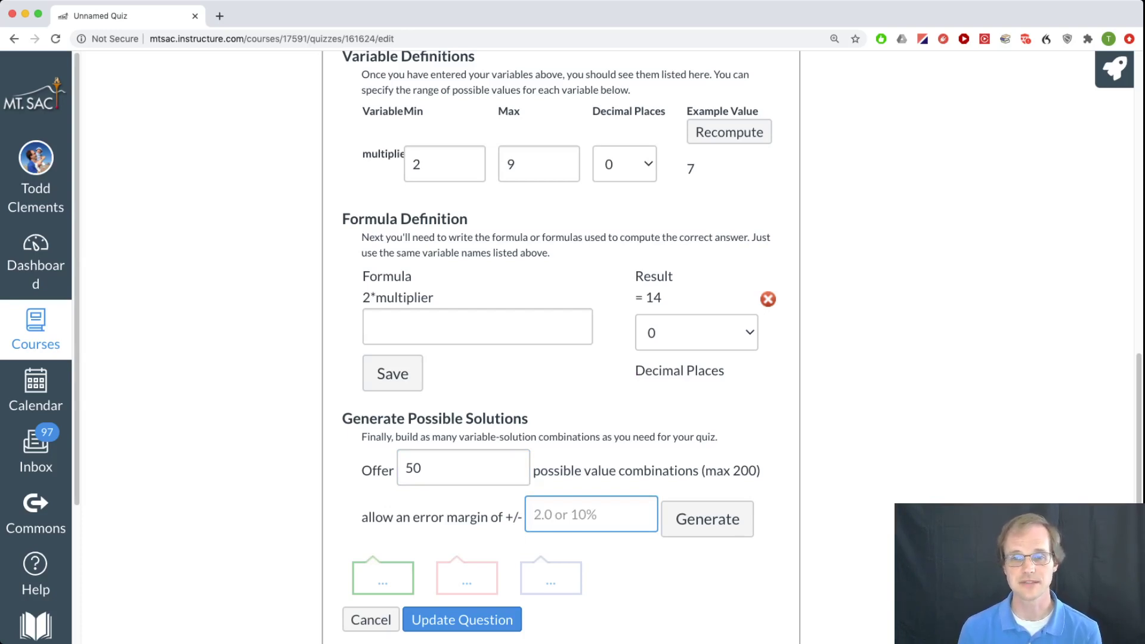
type("0")
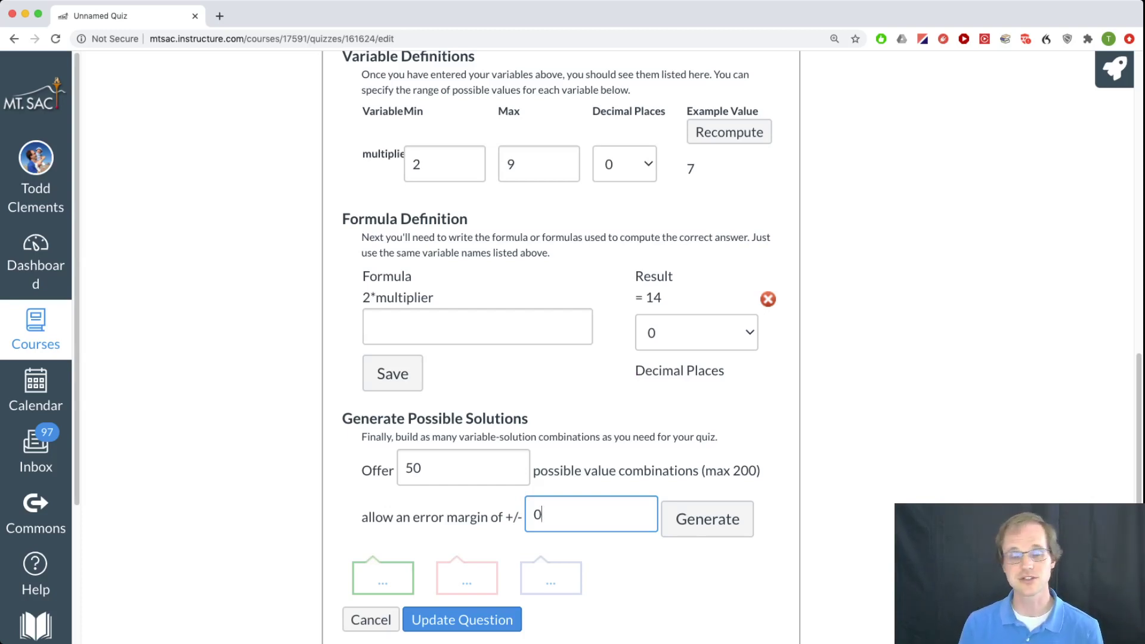
key("BackSpace")
type("1%")
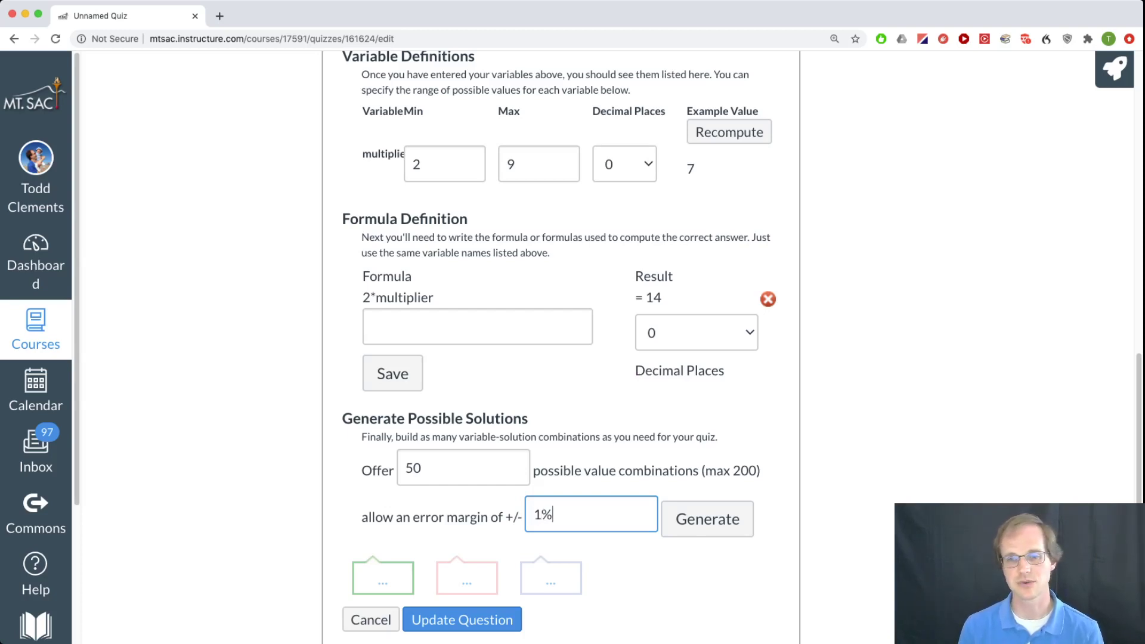
key("BackSpace")
type(".5%")
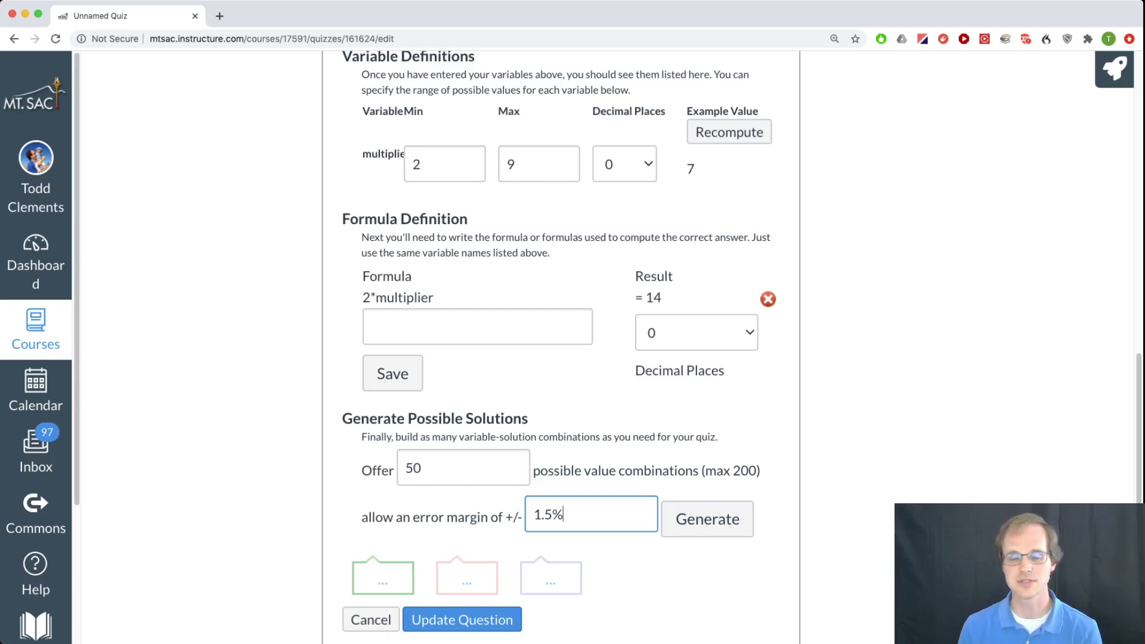
scroll(561, 347, "down", 1)
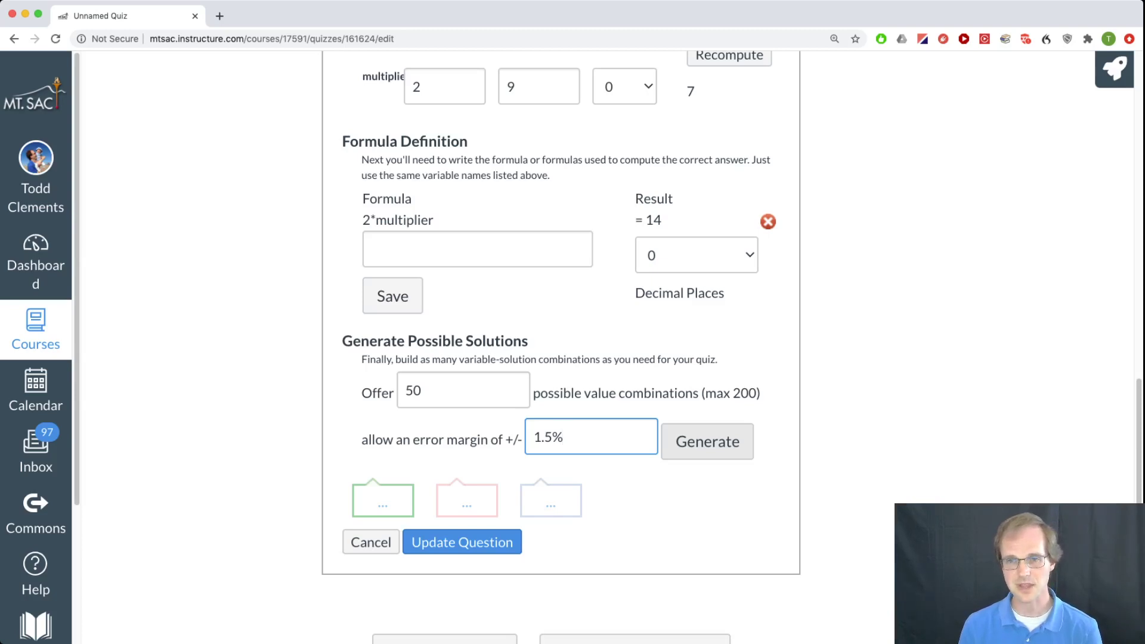
Generate the possible solutions for the formula question and look through the list of multipliers and final answers.
left_click(707, 441)
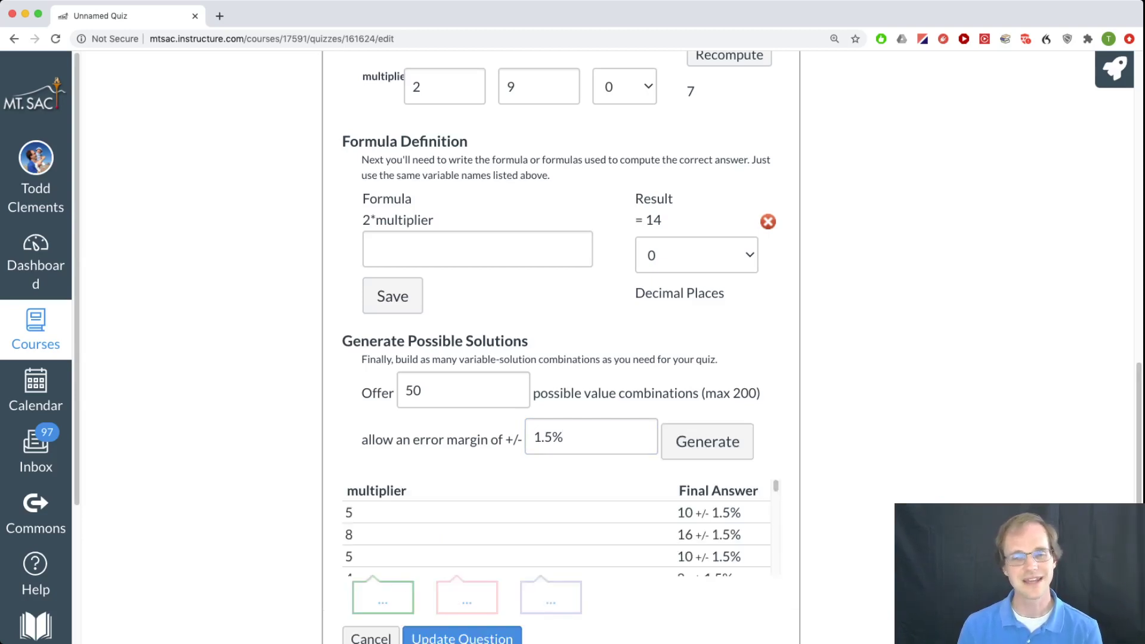
scroll(556, 528, "down", 2)
scroll(556, 528, "down", 15)
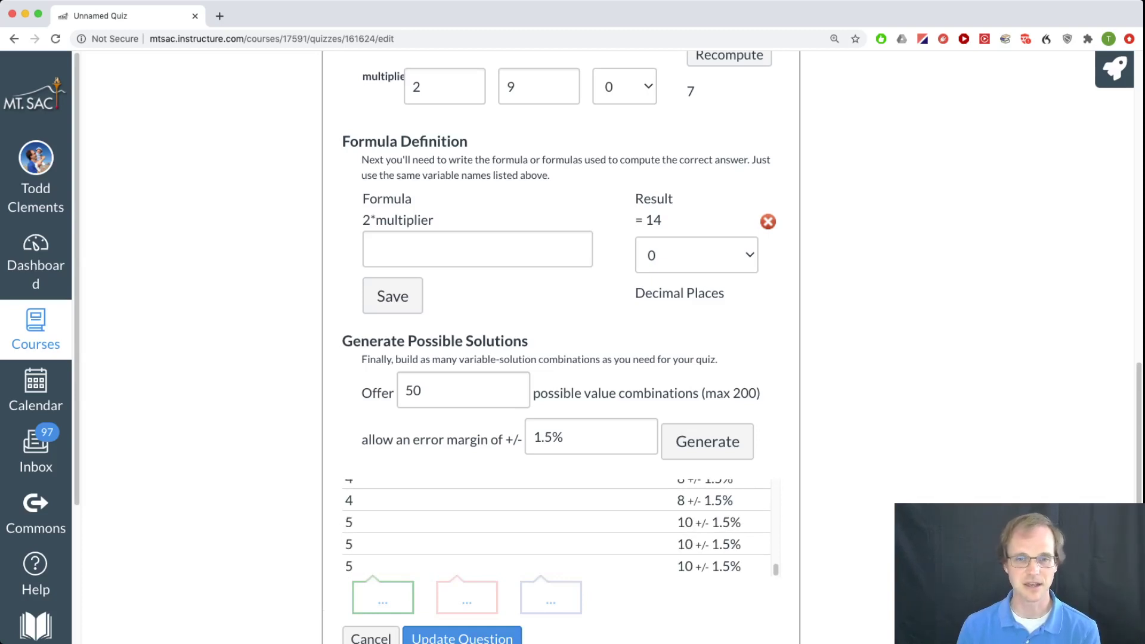
left_click_drag(557, 524, 556, 479)
left_click(556, 501)
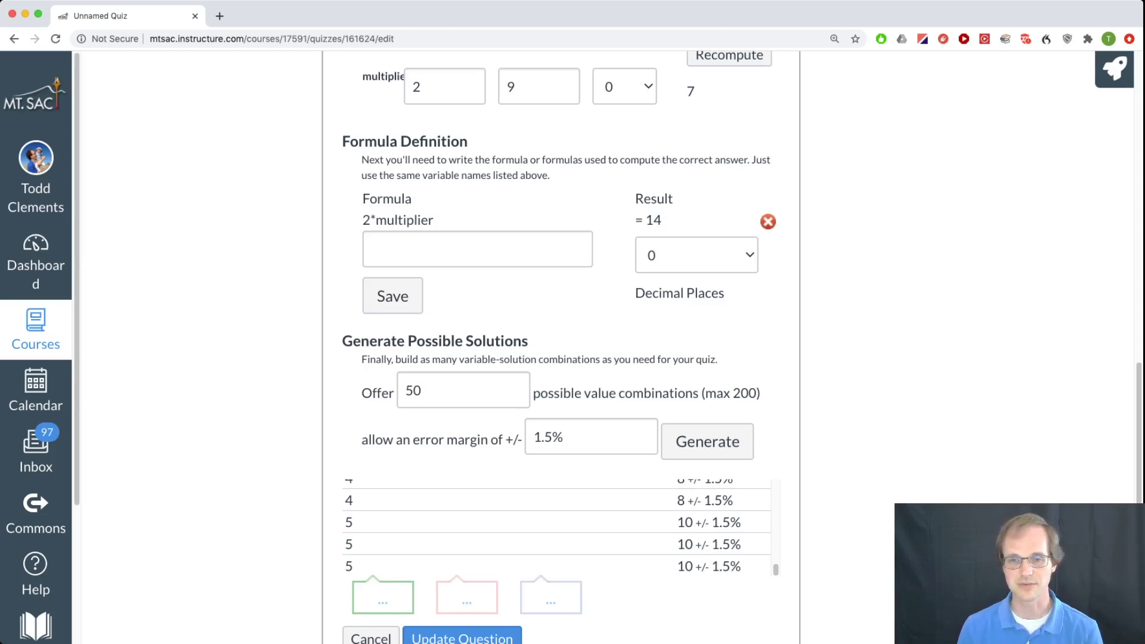
Update the formula question with its generated solutions and save the quiz without publishing it.
scroll(560, 346, "down", 3)
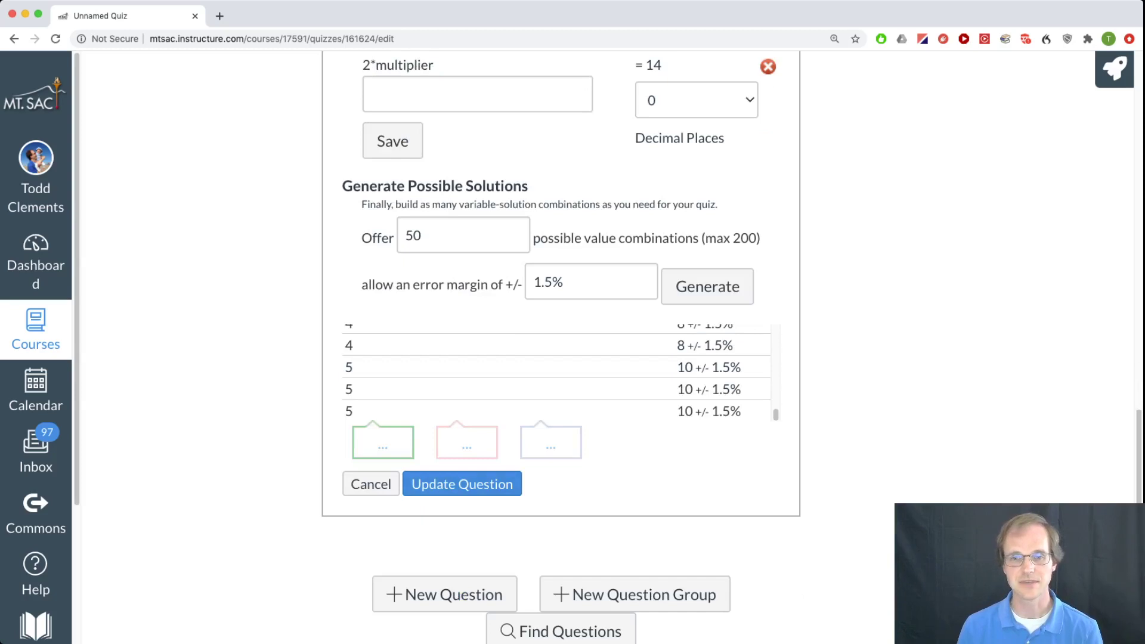
left_click(462, 484)
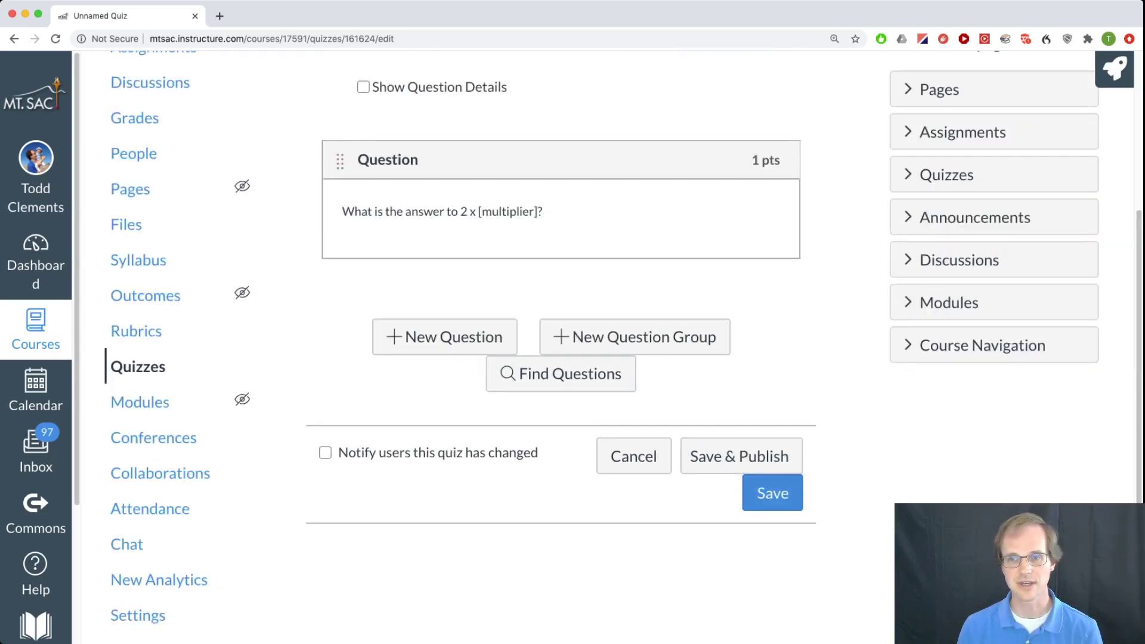
left_click(772, 493)
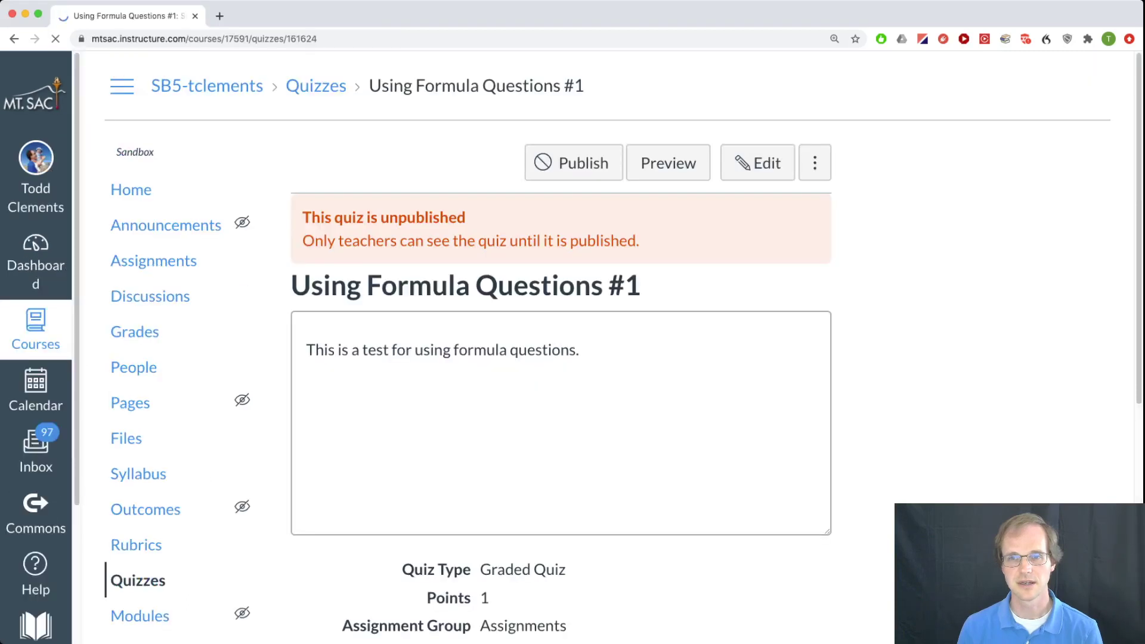
Preview the quiz, return to editing, cancel without changes, and preview it again to compare the multiplier in the question.
left_click(668, 162)
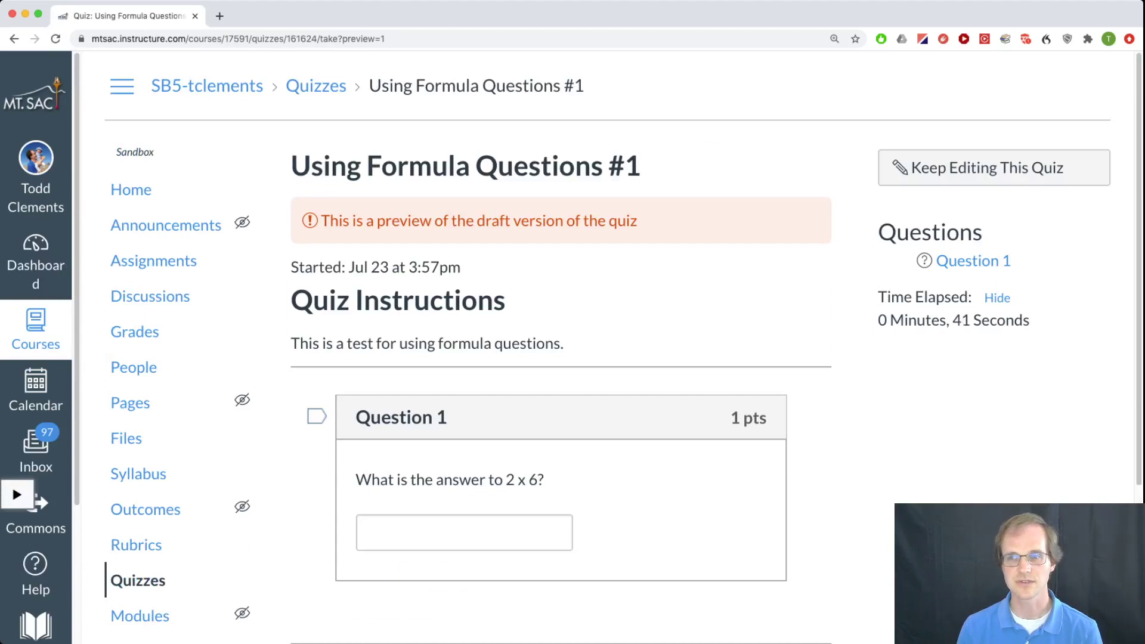
left_click(993, 167)
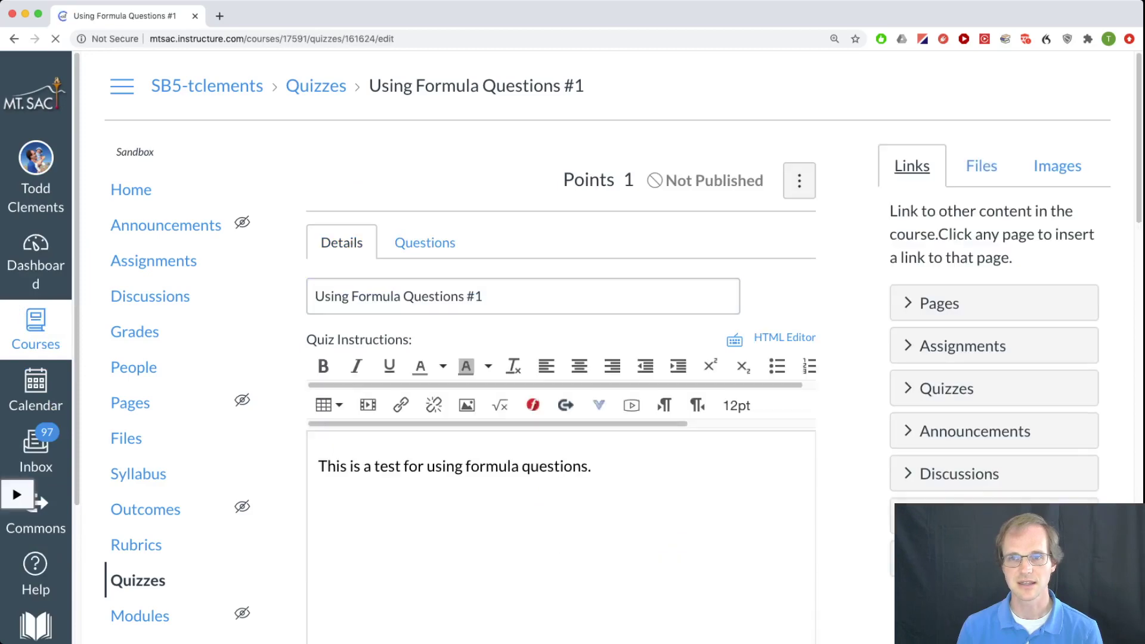
scroll(607, 347, "down", 11)
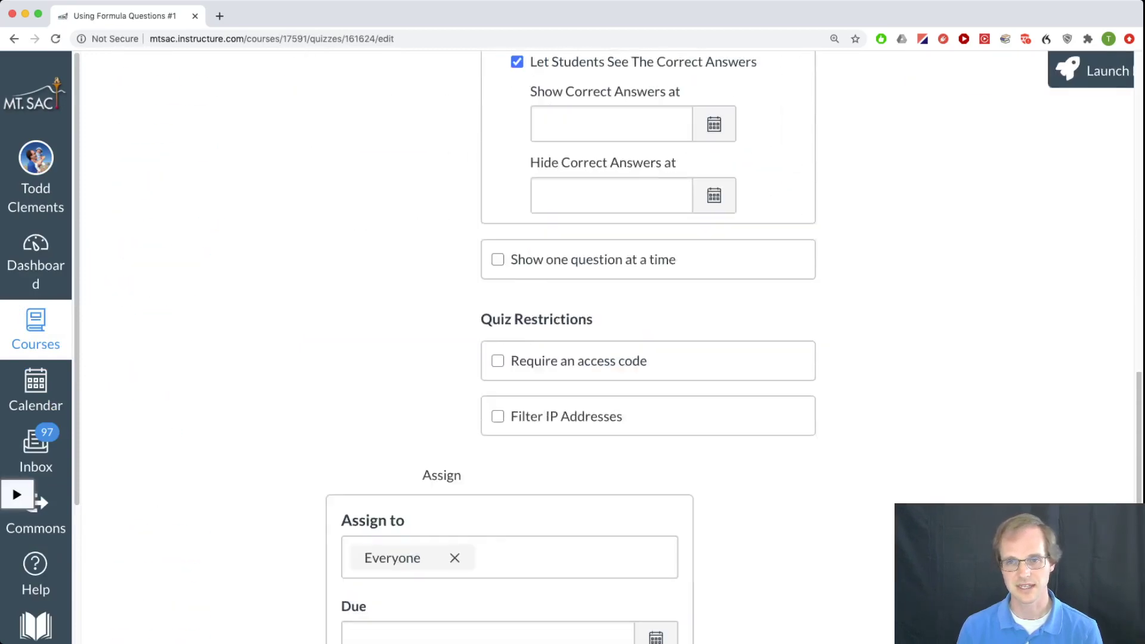
scroll(561, 382, "down", 6)
left_click(633, 539)
left_click(668, 163)
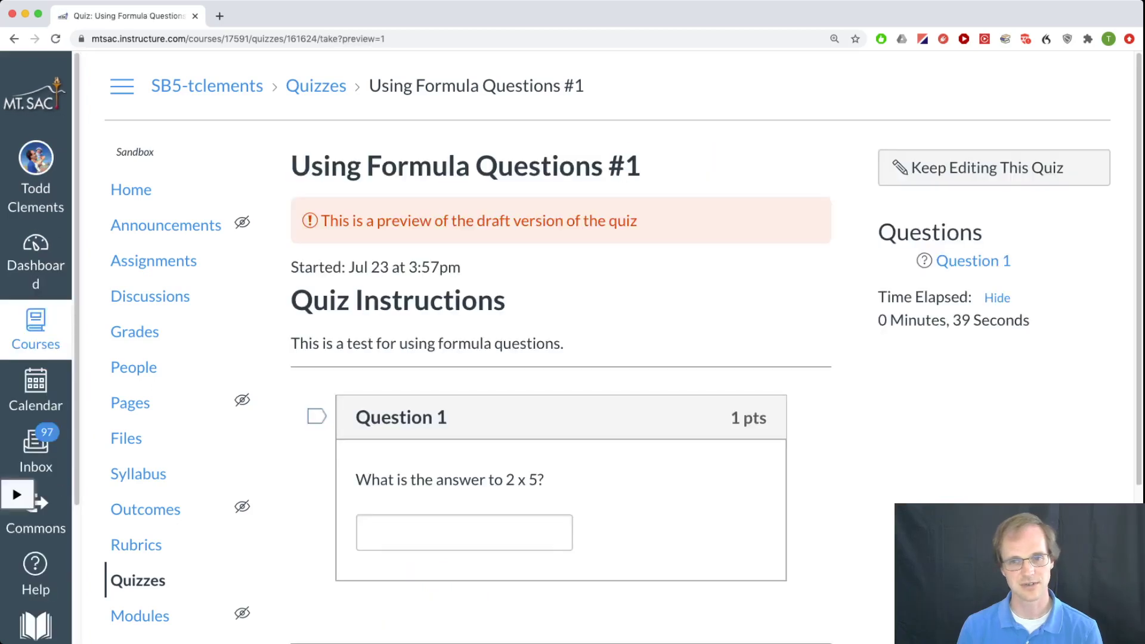
left_click_drag(545, 480, 517, 480)
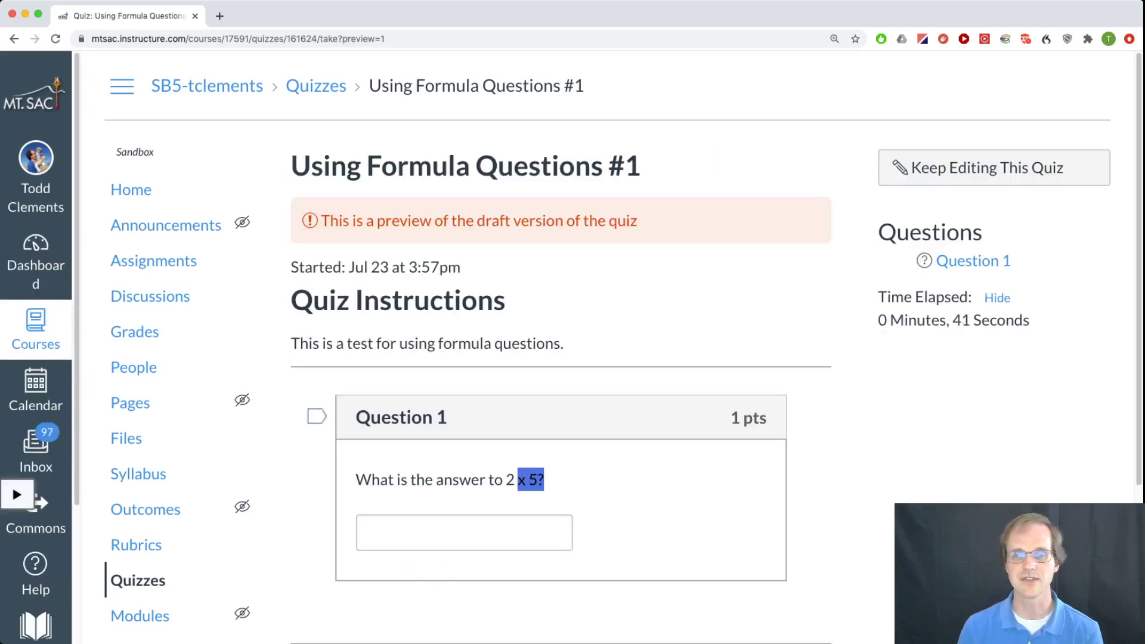
Answer the previewed question with 10, submit the quiz, and review the graded result with its correct answer and error margin.
left_click(464, 533)
scroll(464, 532, "down", 4)
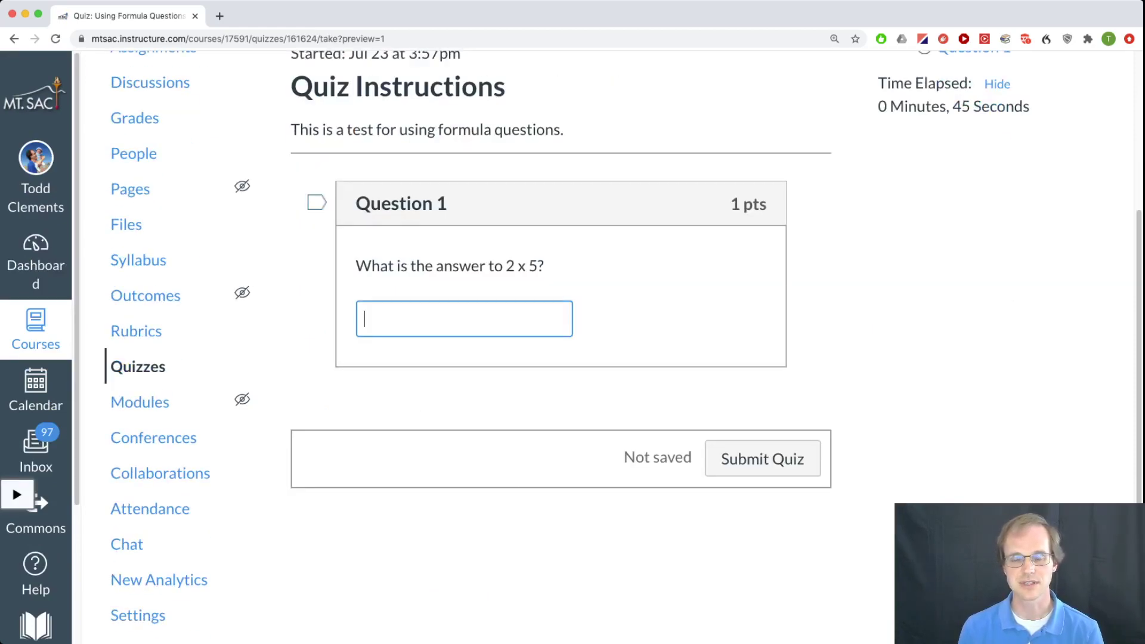
type("10")
key("Tab")
key("Return")
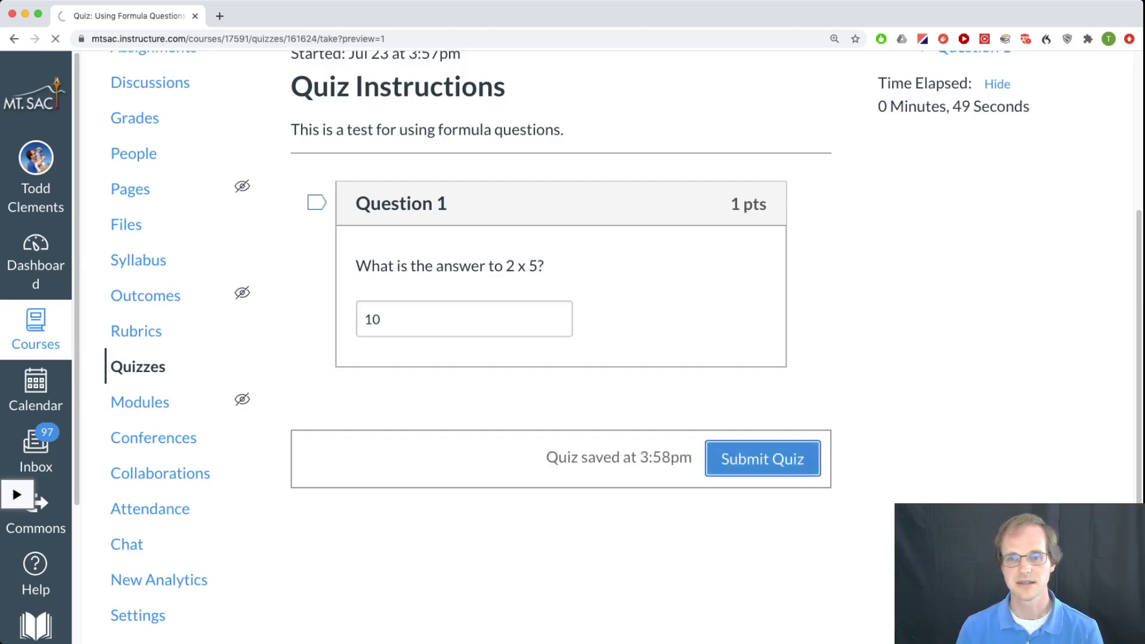
scroll(560, 346, "down", 10)
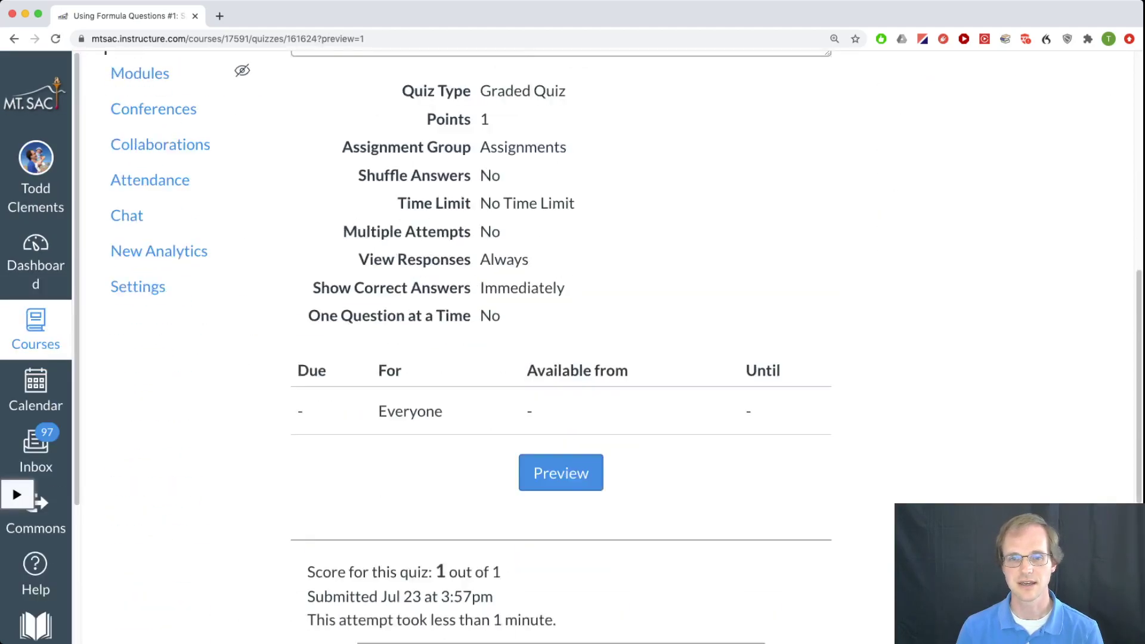
scroll(561, 346, "down", 5)
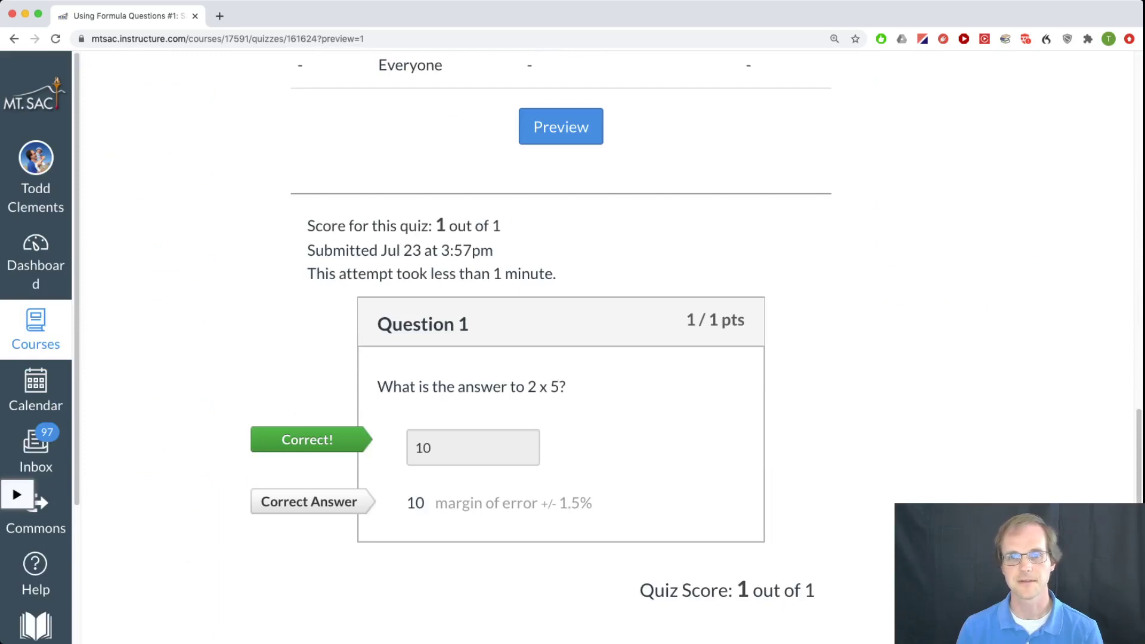
scroll(560, 346, "up", 15)
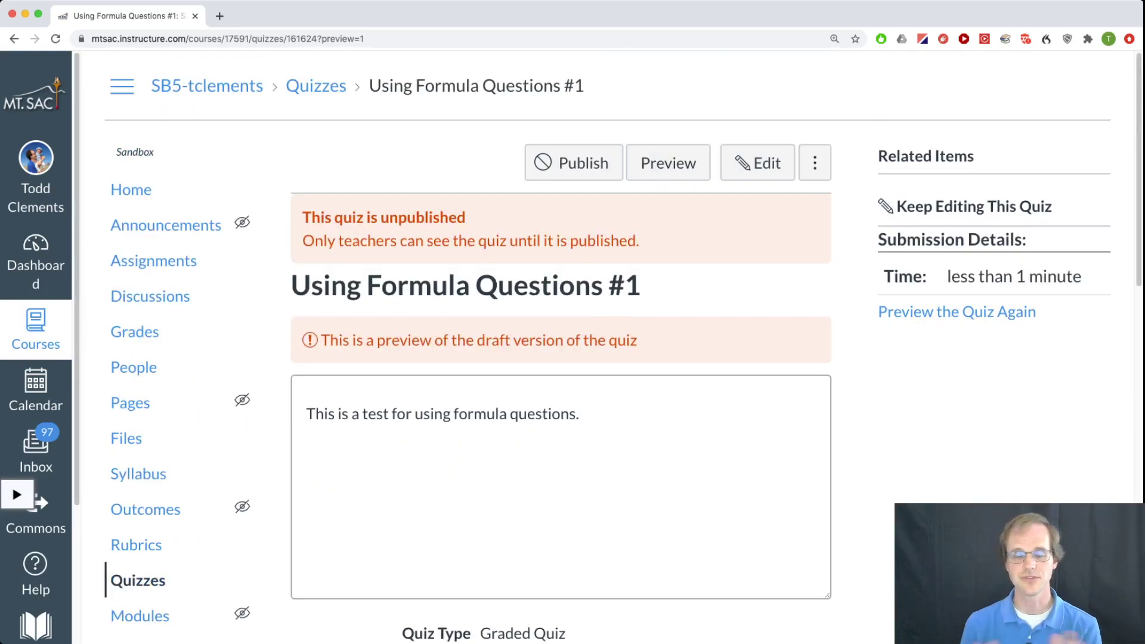